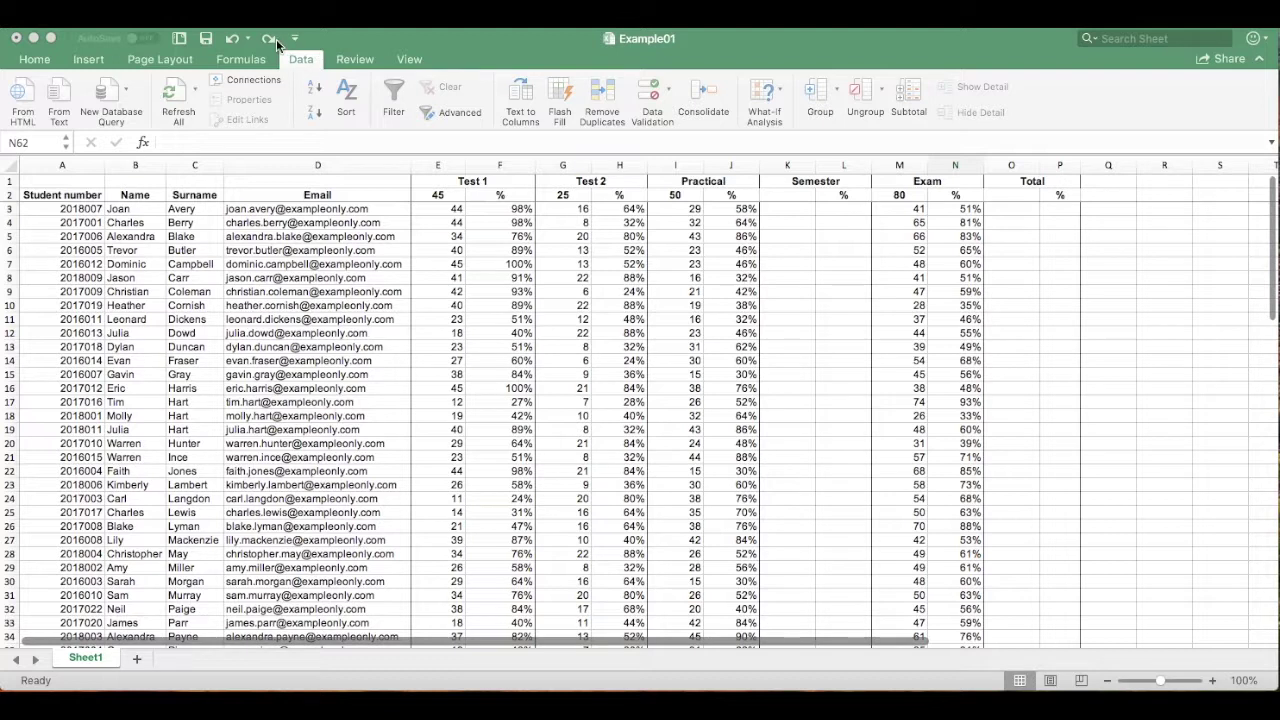
Sum the Test 1, Test 2 and Practical maximum marks (E2, G2 and I2) in cell K2 under Semester.
click(245, 61)
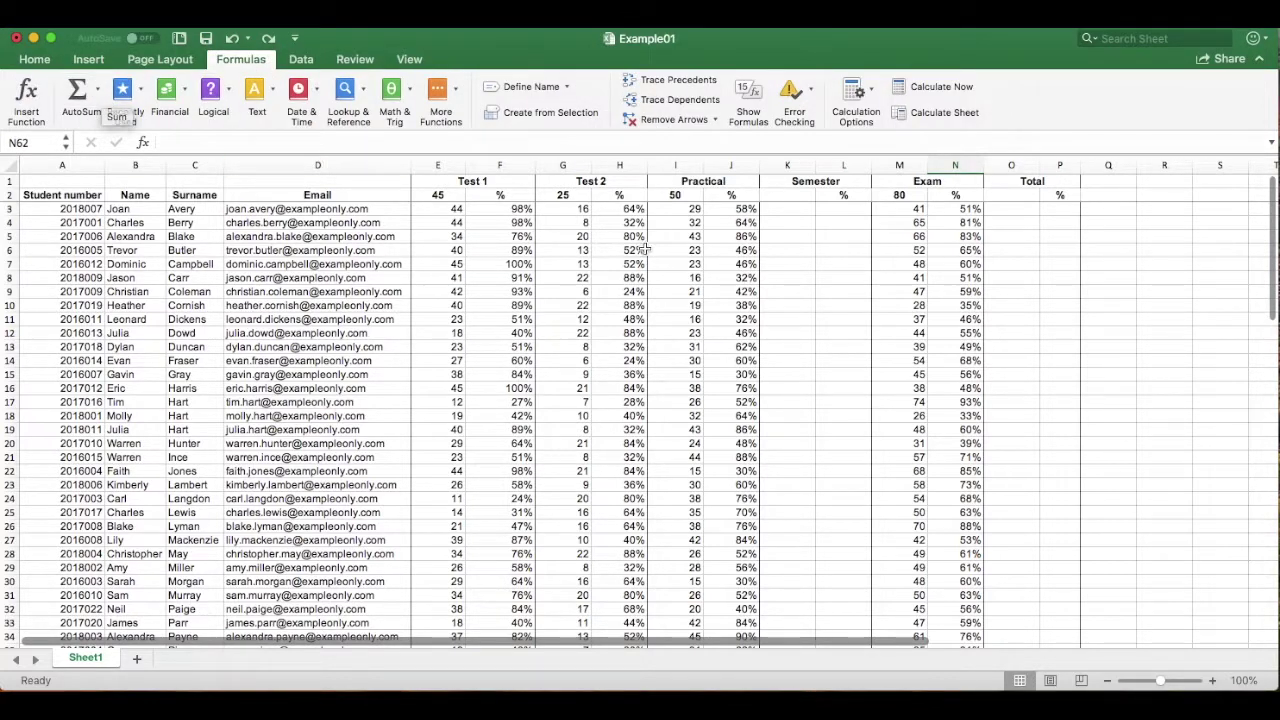
click(793, 195)
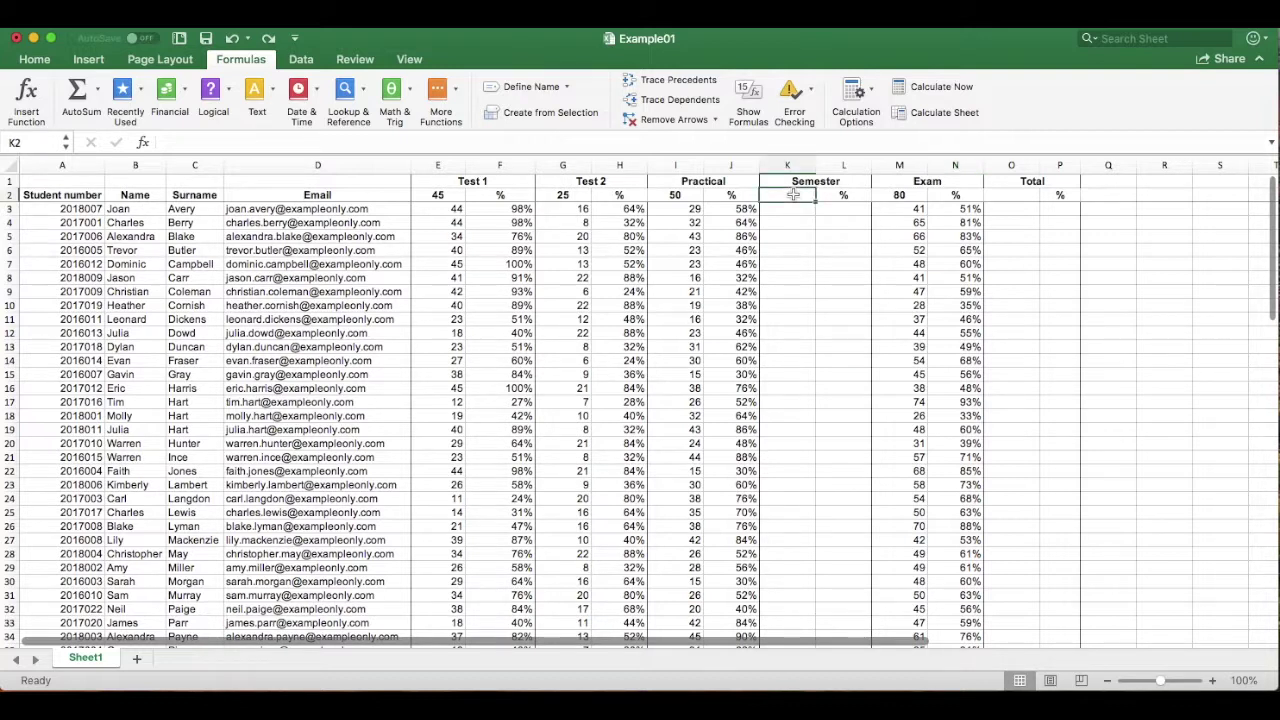
click(76, 90)
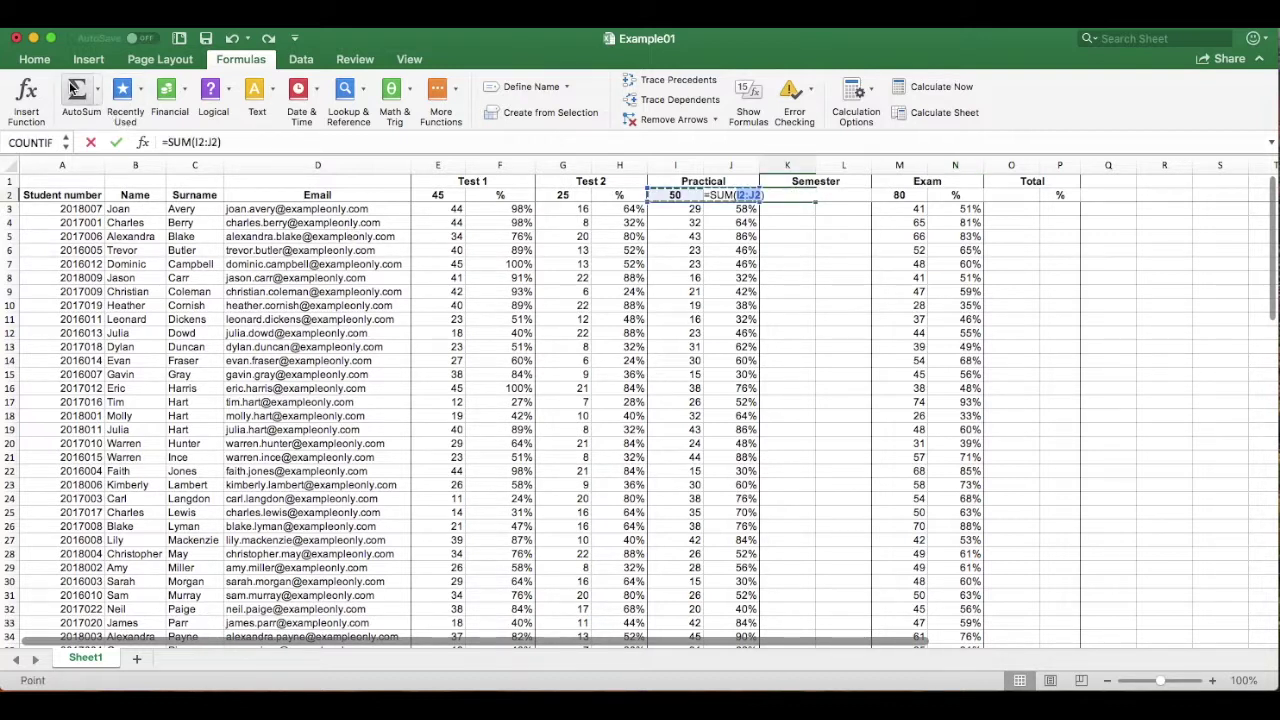
click(436, 195)
text(;)
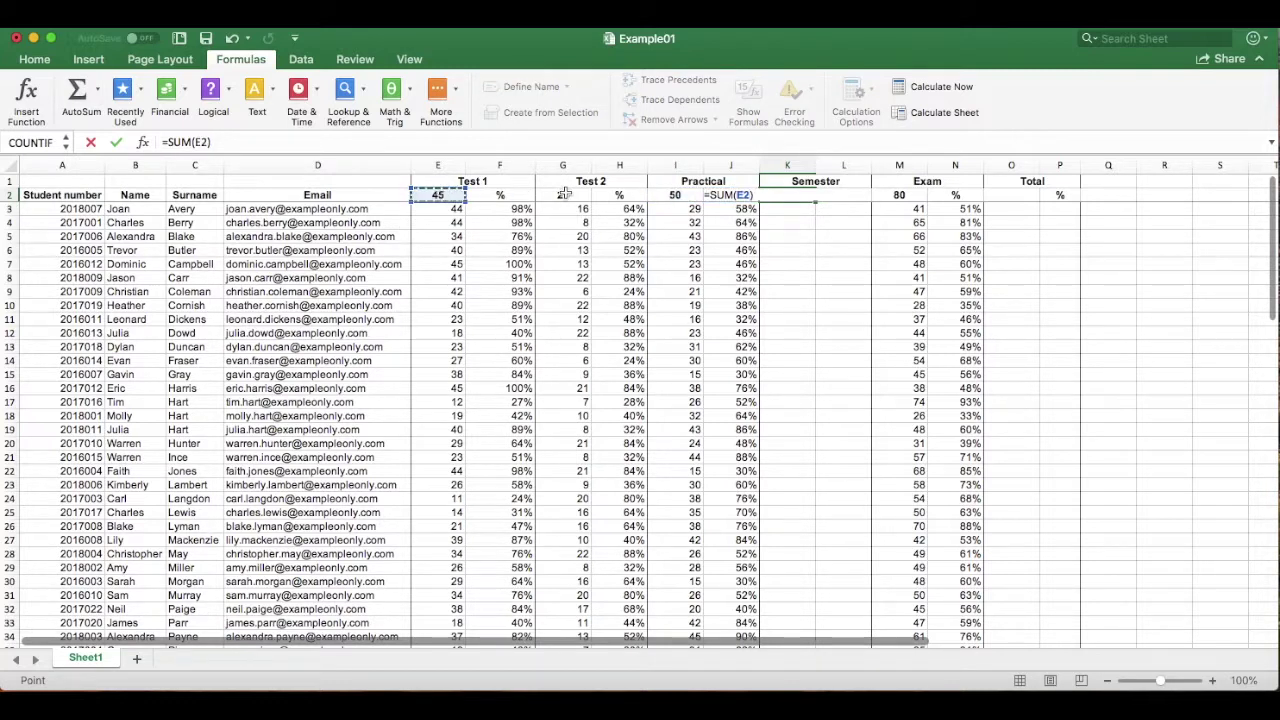
click(562, 195)
text(;)
click(676, 195)
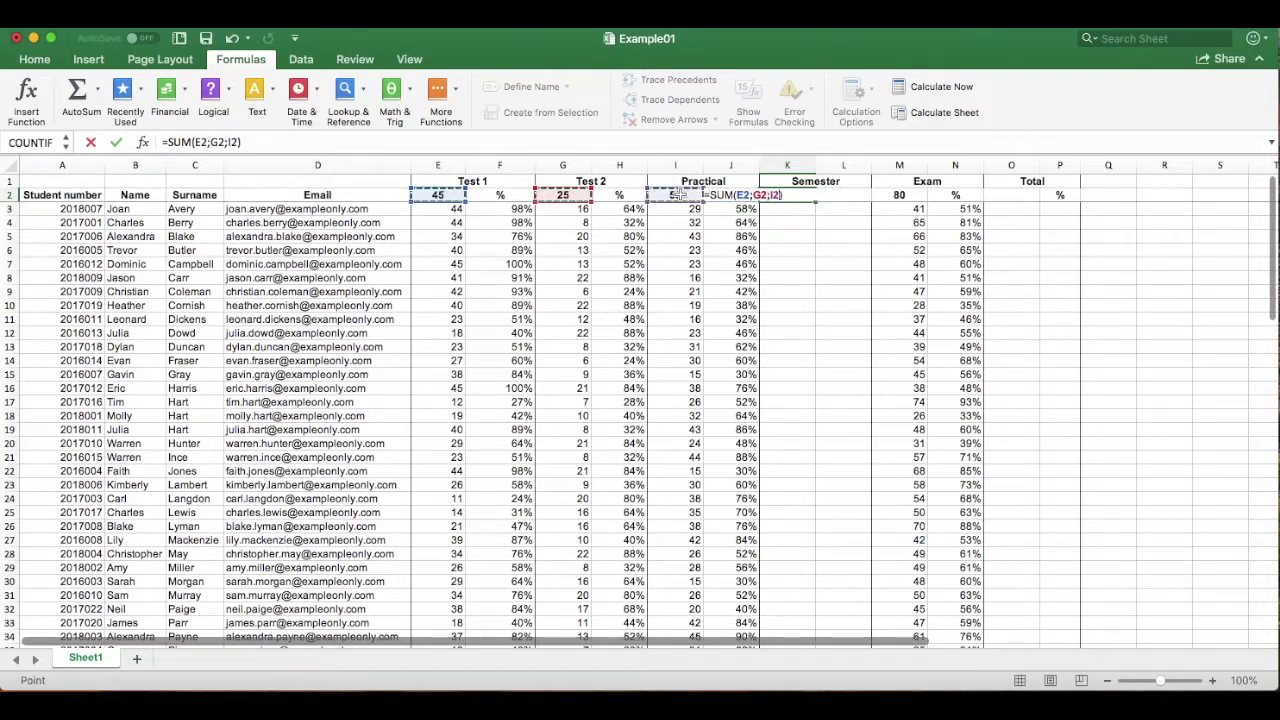
key(Return)
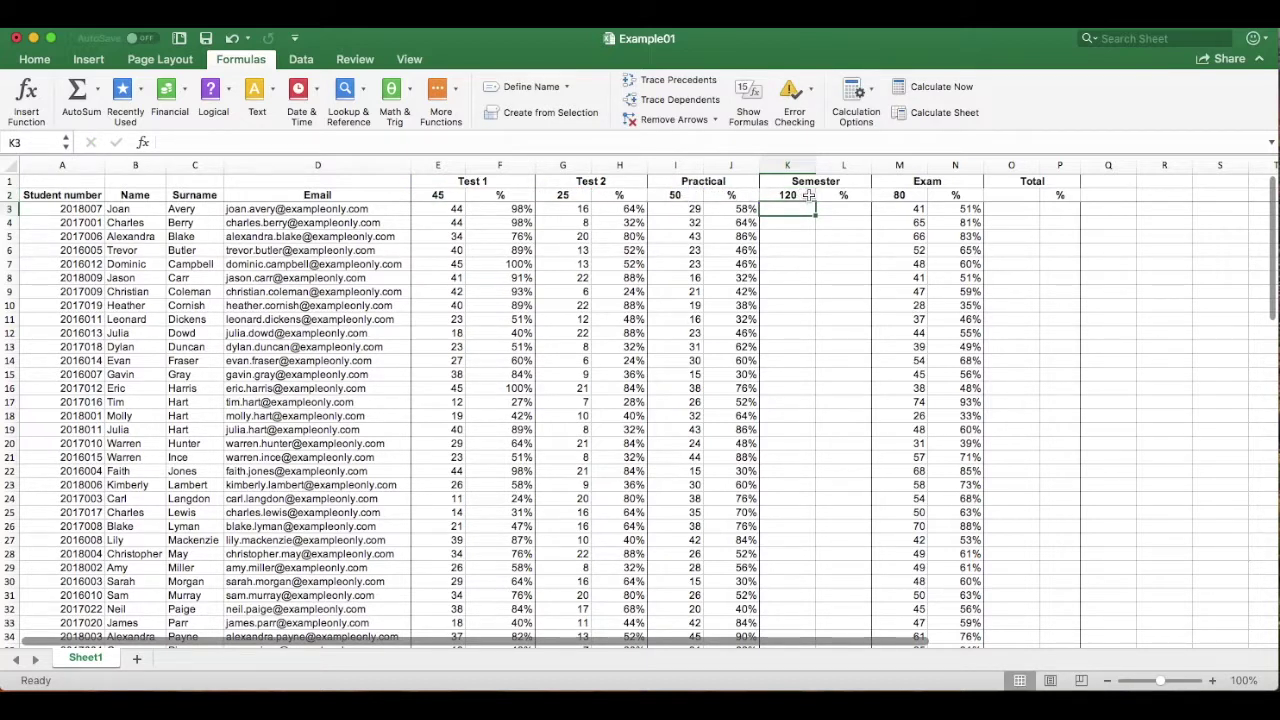
Sum the Exam and Semester maximum marks, M2 and K2, in cell O2 under Total.
click(1015, 196)
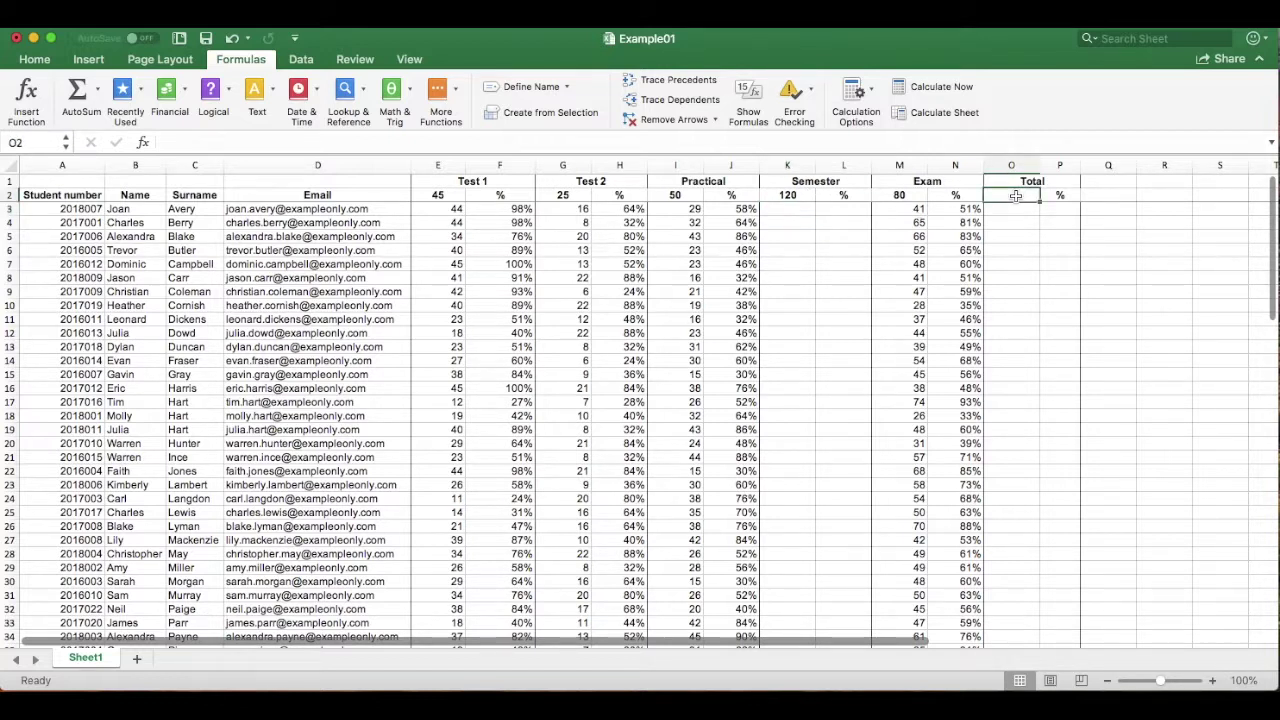
click(79, 86)
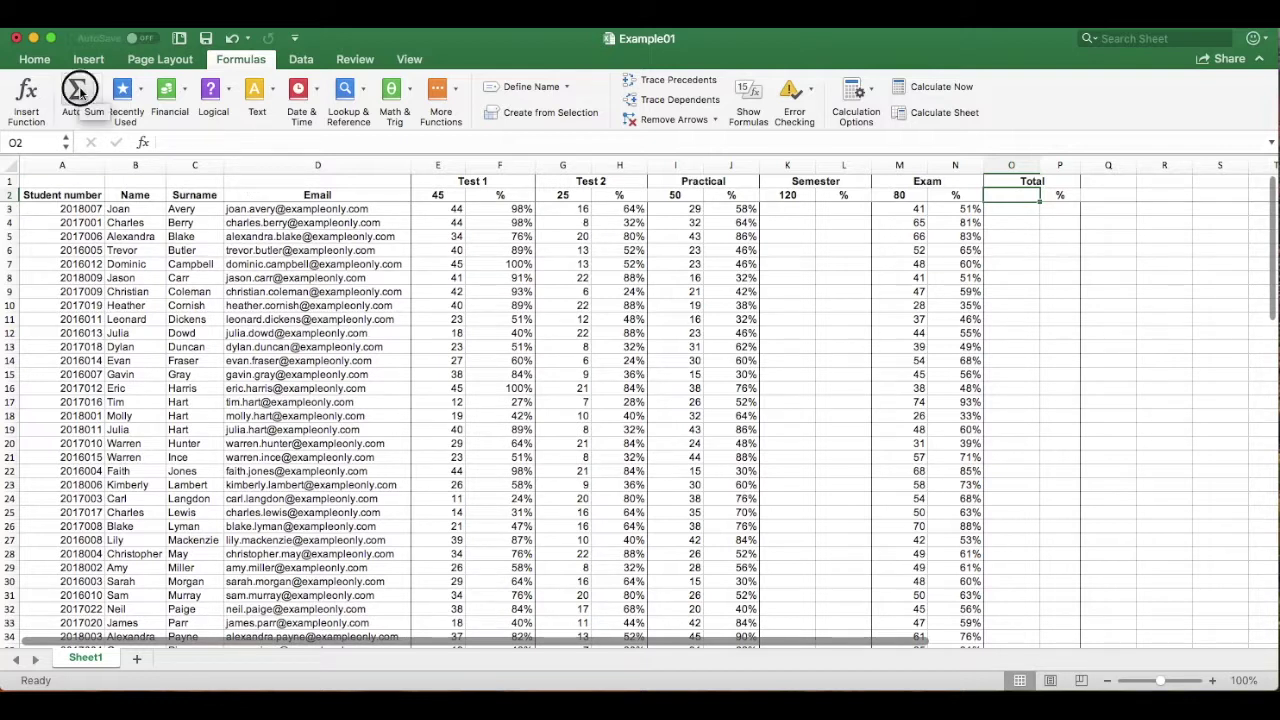
click(903, 196)
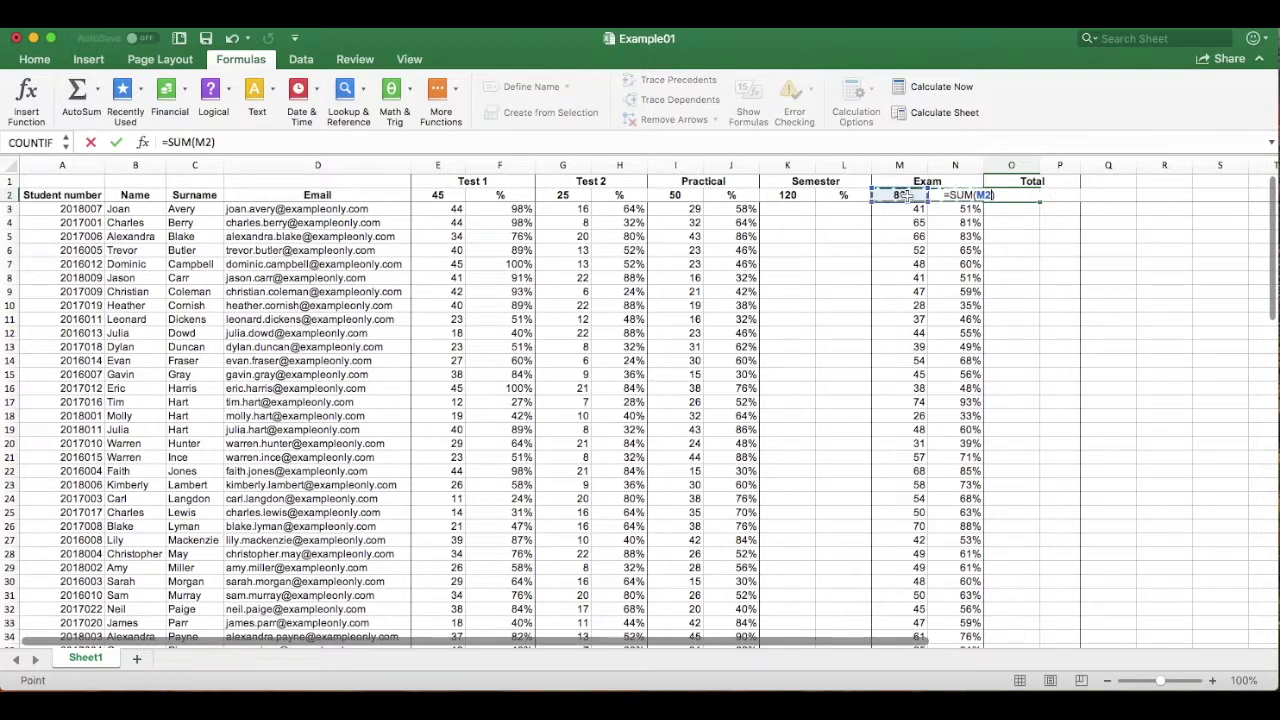
super+click(795, 195)
key(Return)
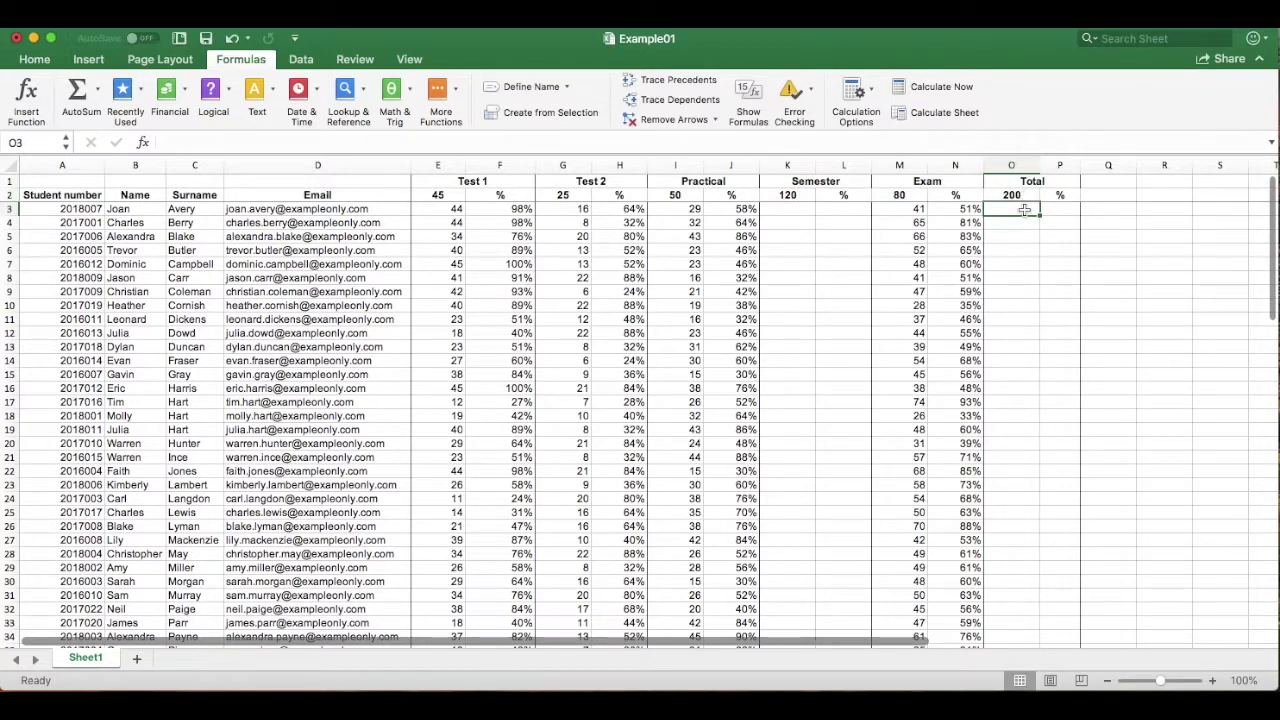
Enter =SUM(E3;G3;I3) in K3 for the first student's Semester mark and fill it down through row 52.
click(787, 213)
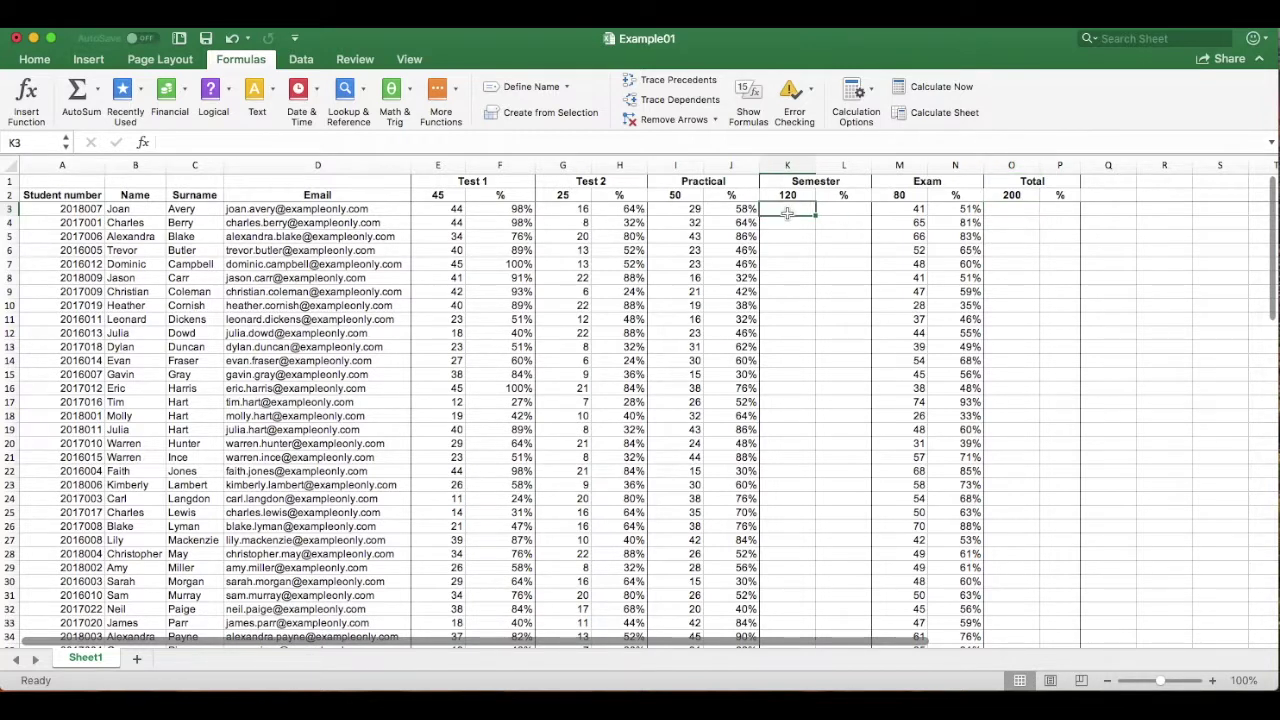
click(87, 95)
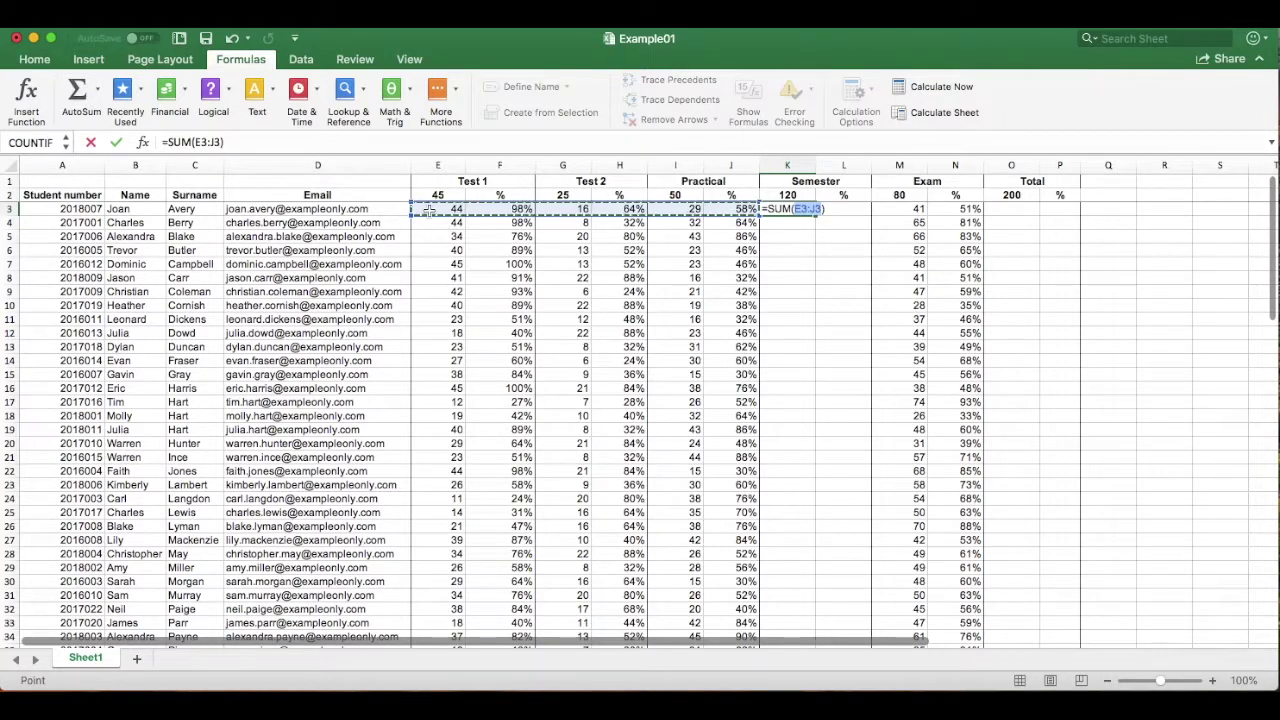
click(428, 209)
super+click(583, 209)
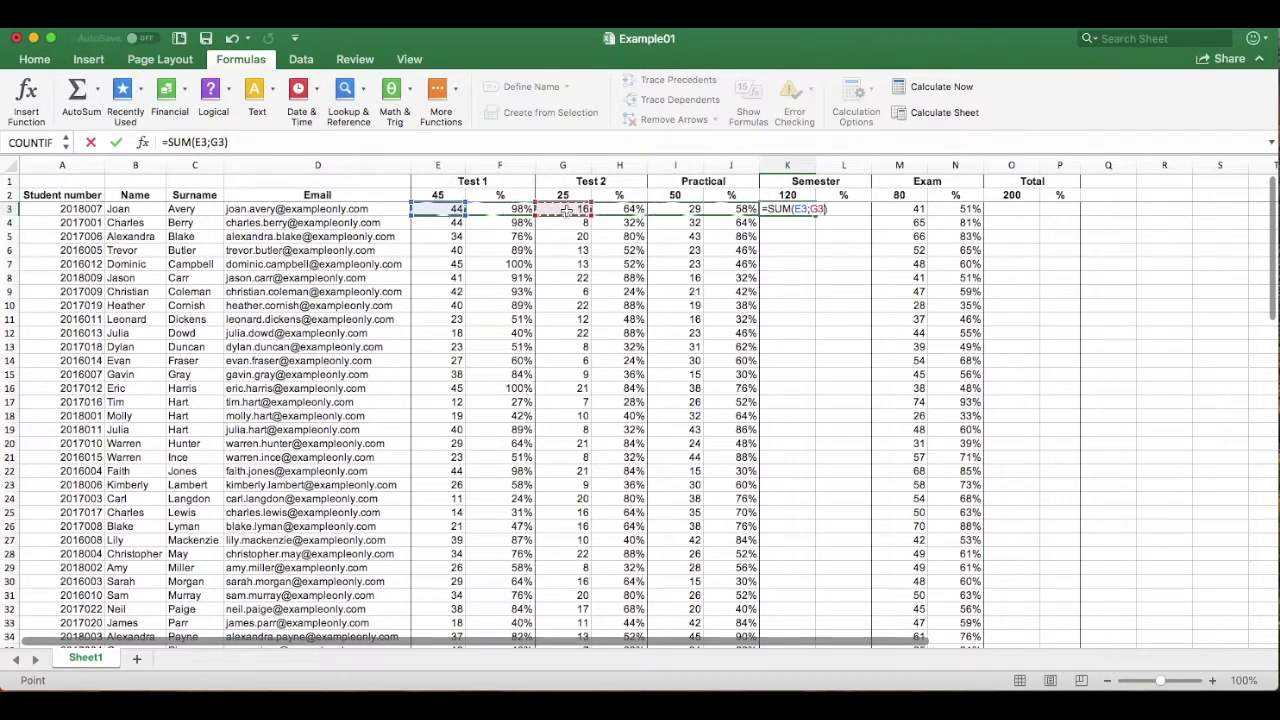
super+click(690, 209)
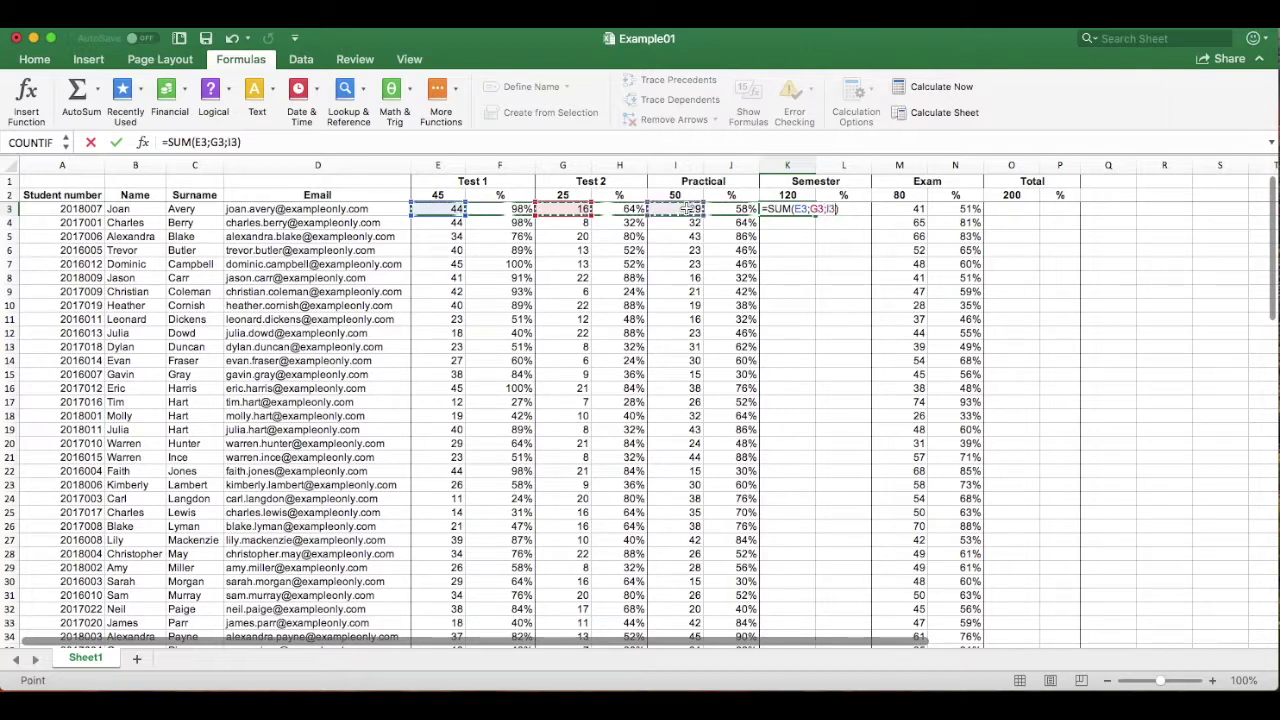
key(Return)
key(Up)
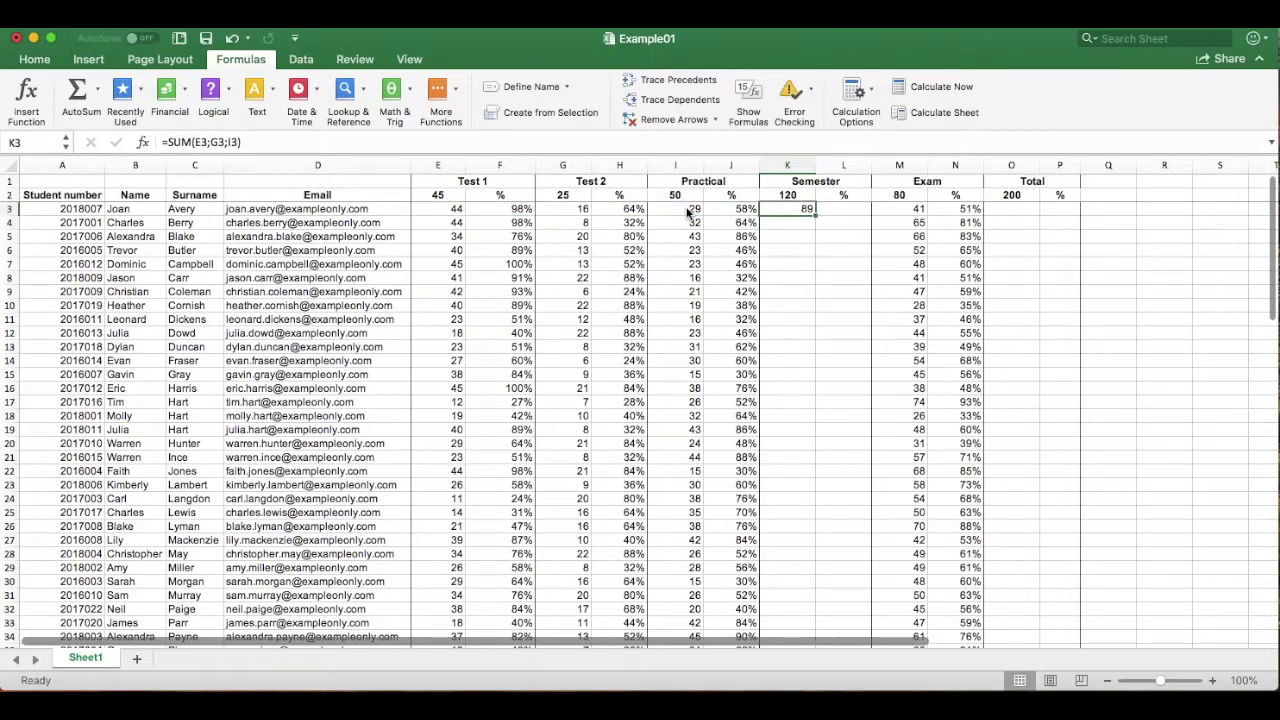
drag(816, 215, 811, 611)
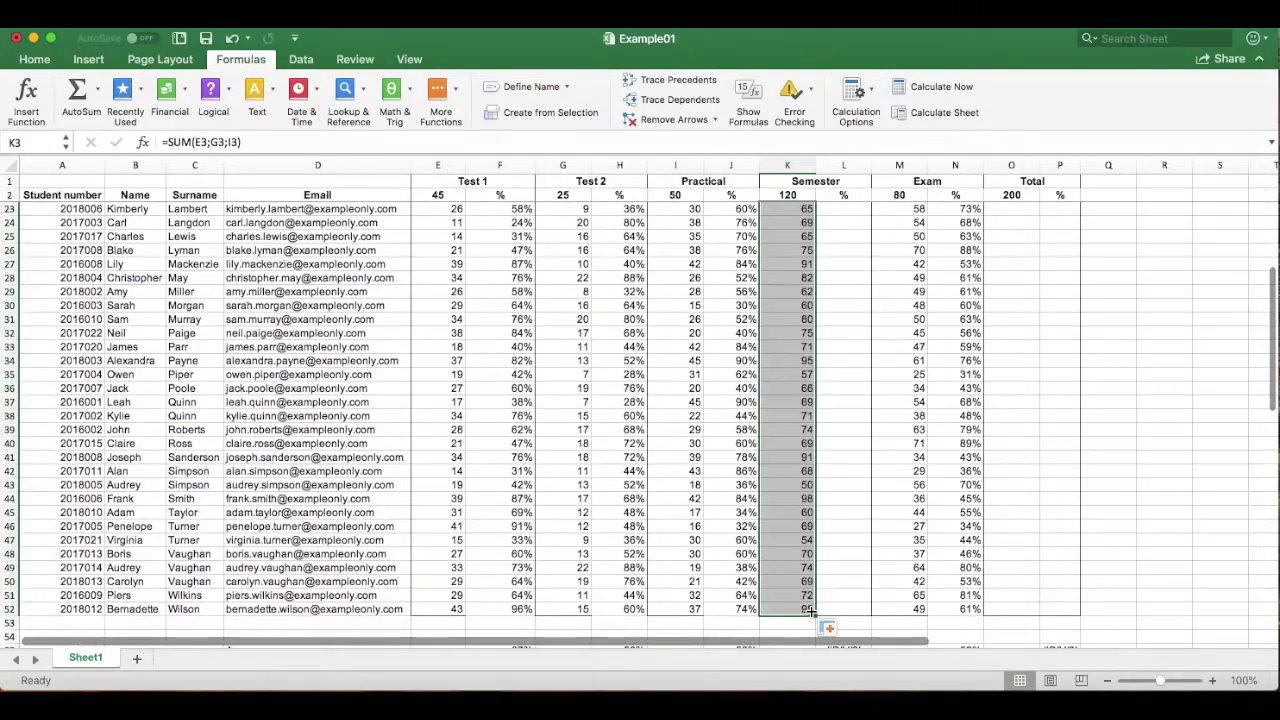
Enter =SUM(K3;M3) in O3 for the first student's Total mark and fill it down through row 52.
scroll(829, 399, up, 8)
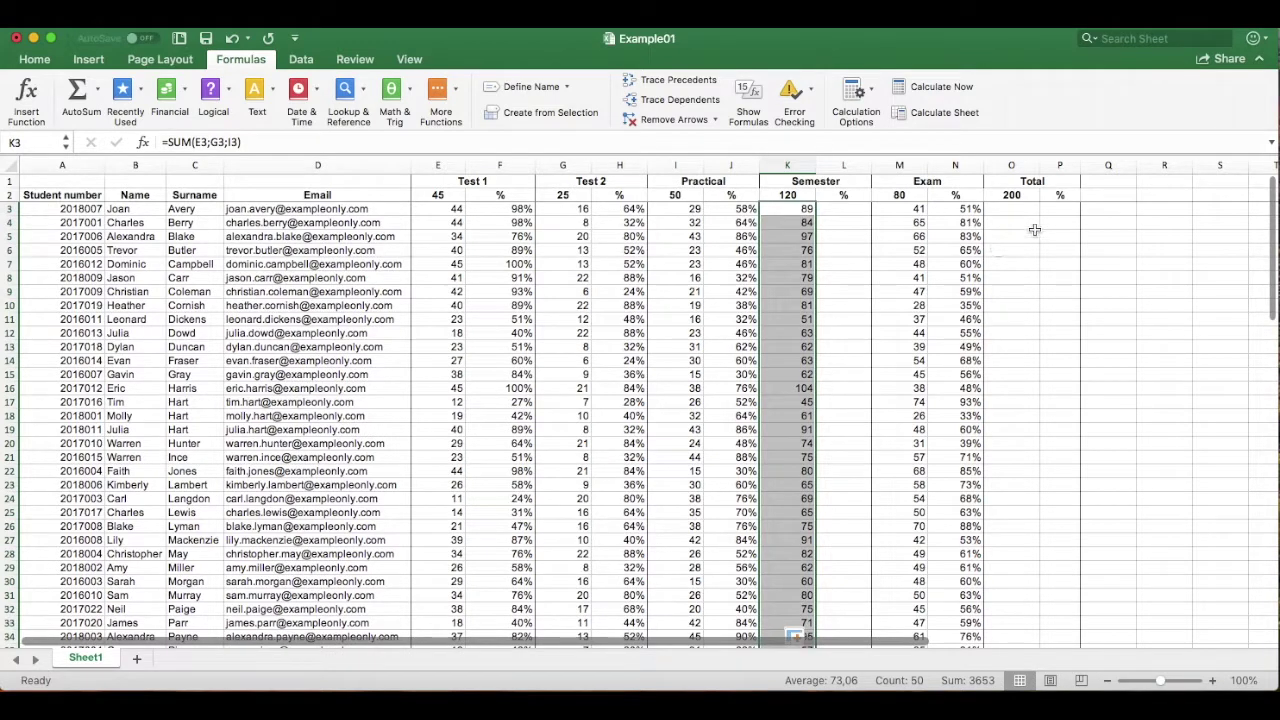
click(1013, 210)
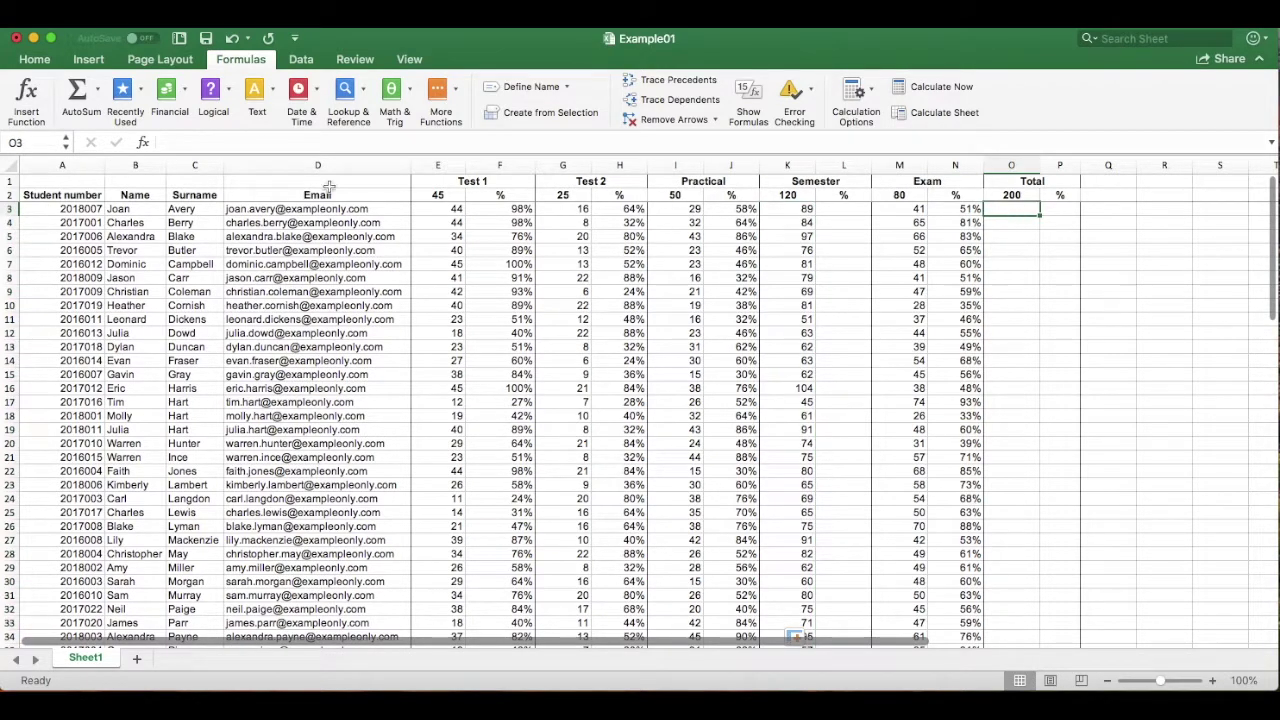
click(80, 93)
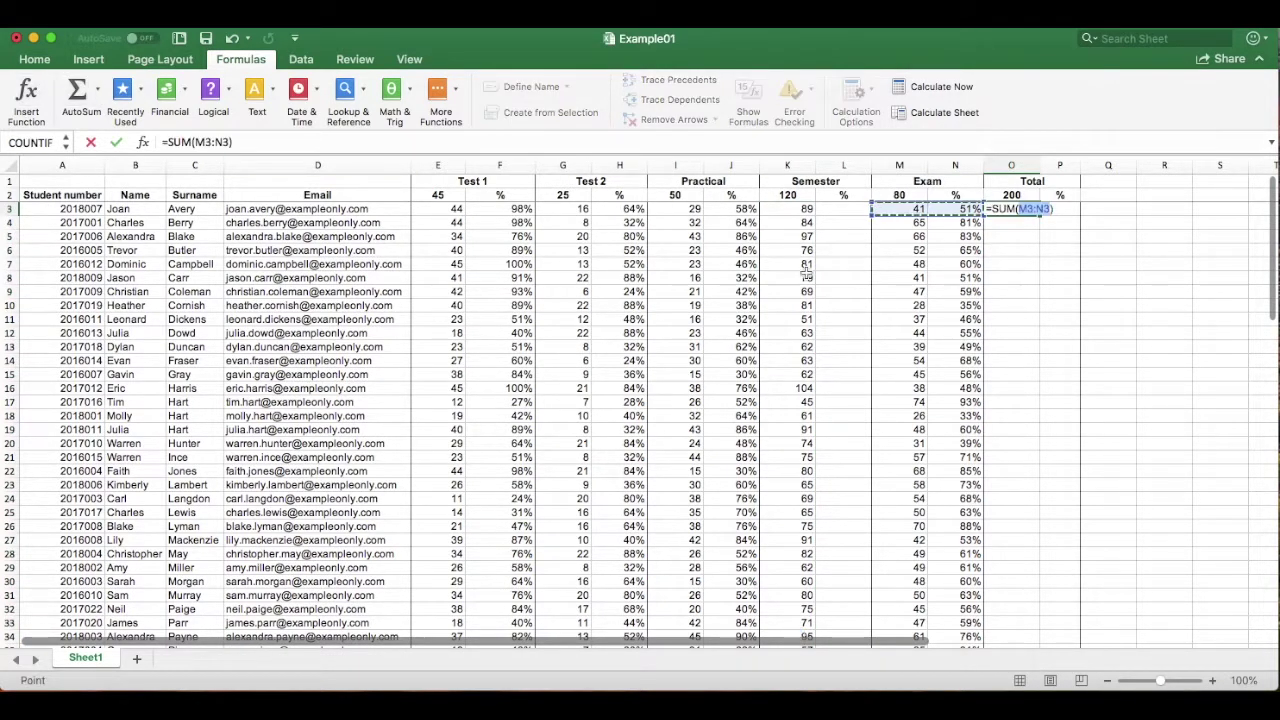
click(797, 209)
text(,)
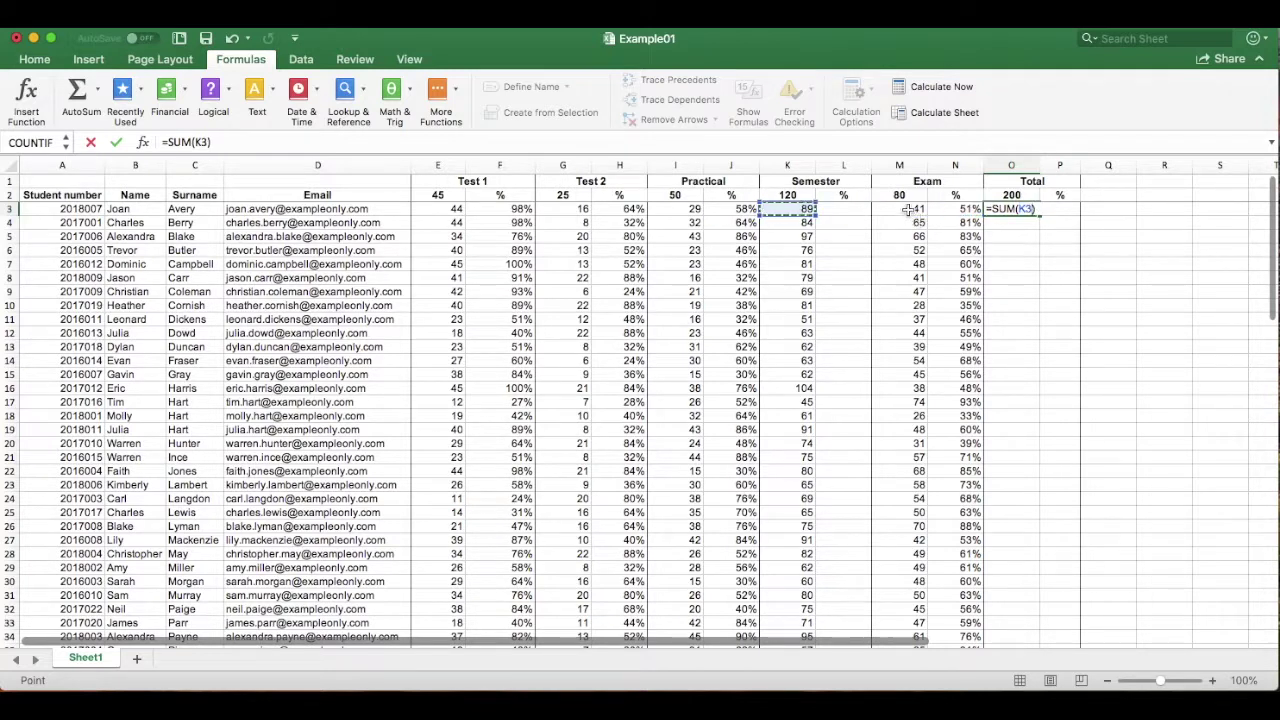
click(908, 209)
key(Return)
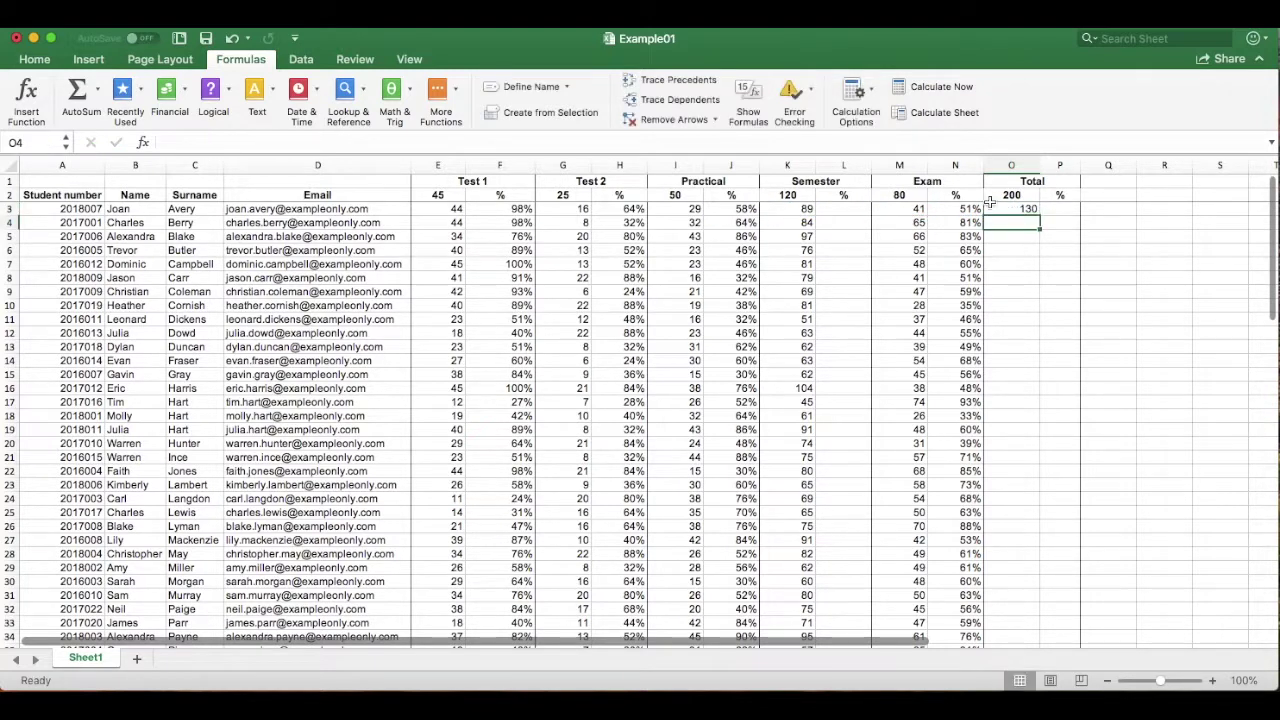
click(1006, 209)
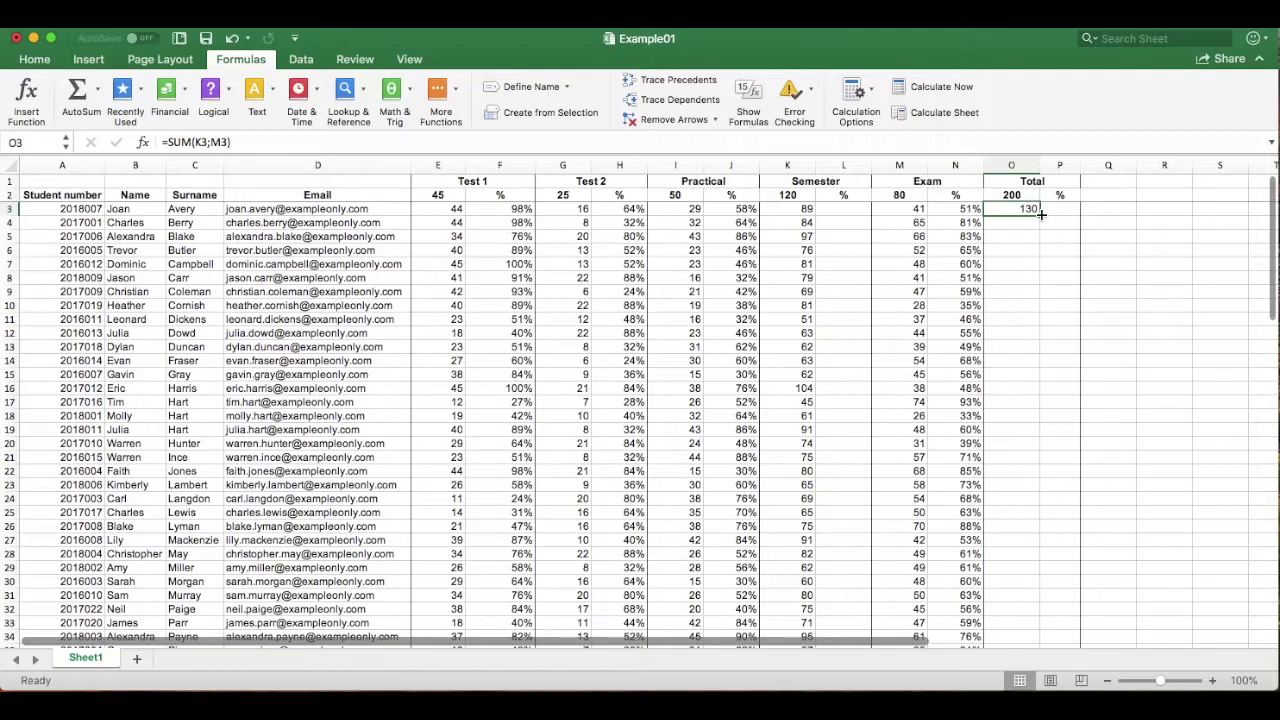
drag(1039, 214, 1024, 615)
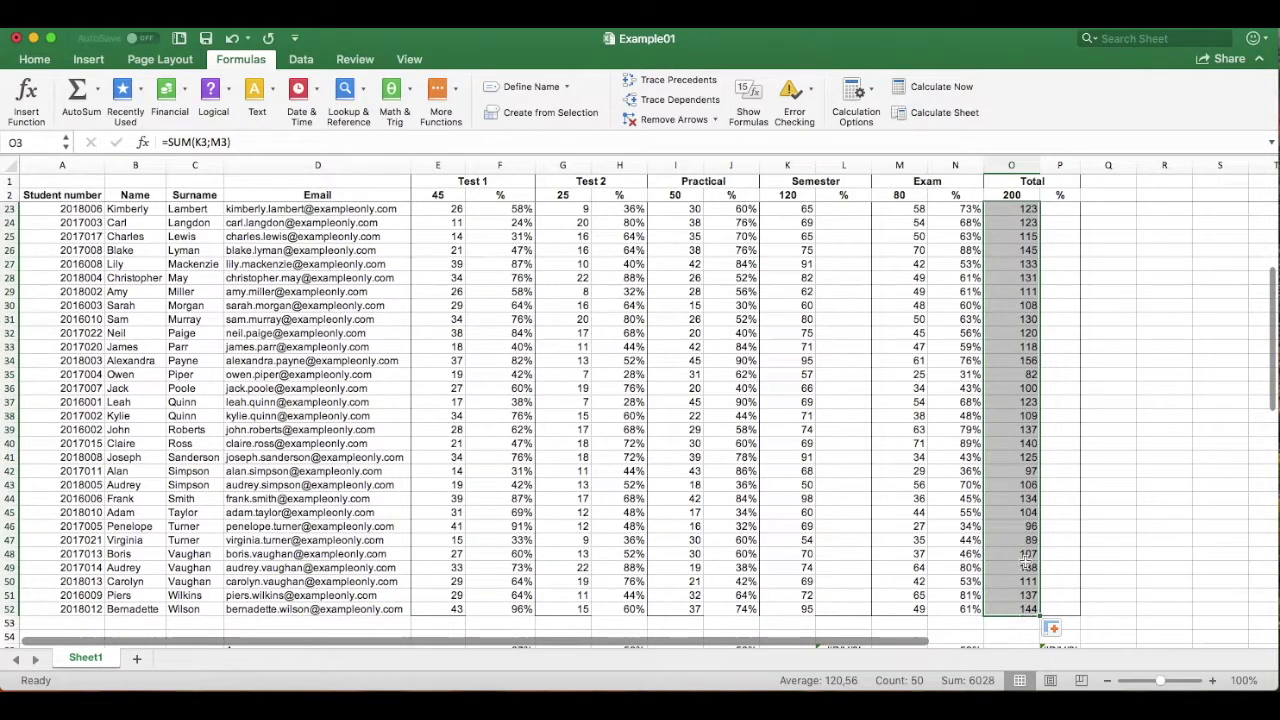
Copy the IFERROR formula text from the Practical percentage cell J3 into the Semester percentage cell L3.
scroll(1164, 327, up, 7)
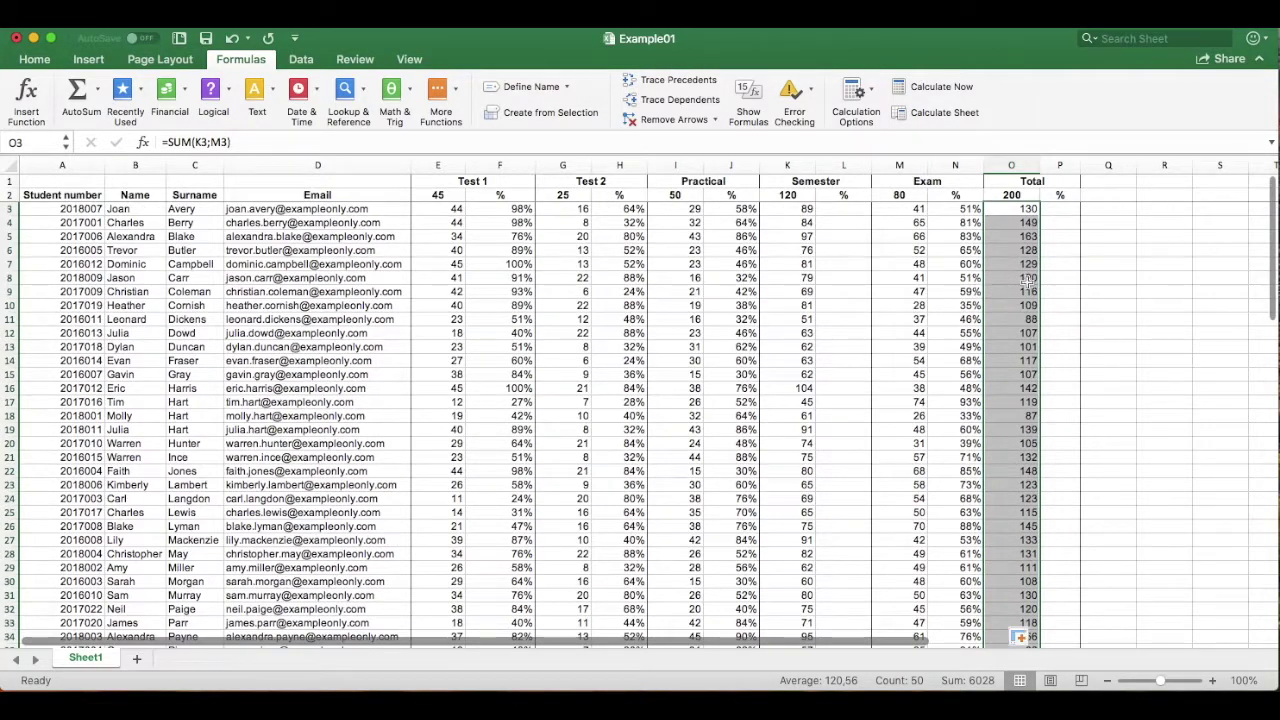
click(847, 211)
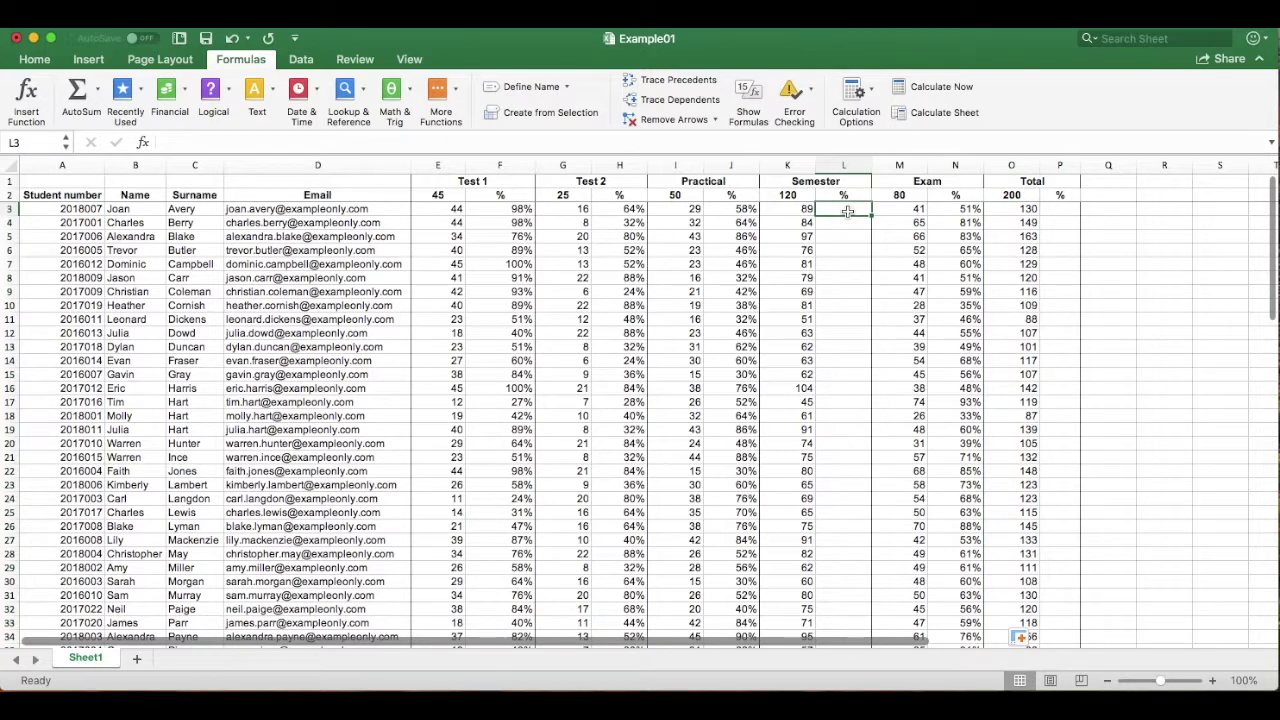
click(740, 210)
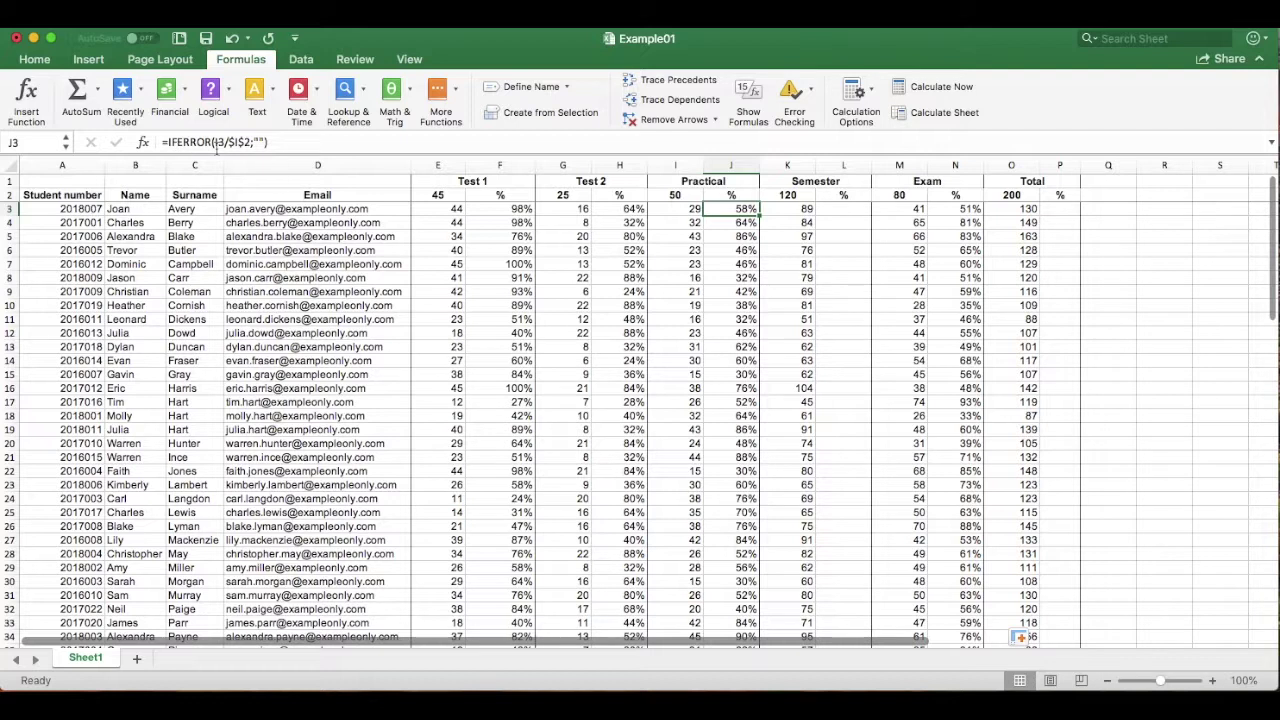
drag(274, 142, 155, 146)
key(super+c)
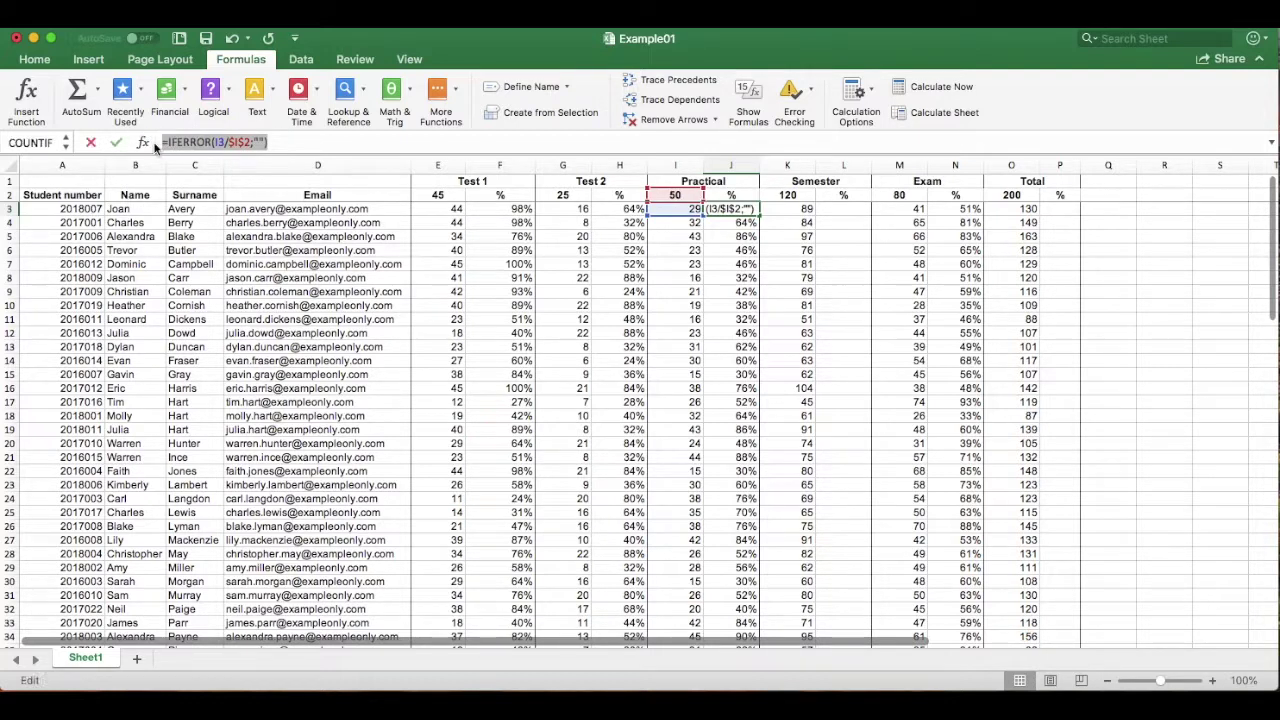
click(850, 211)
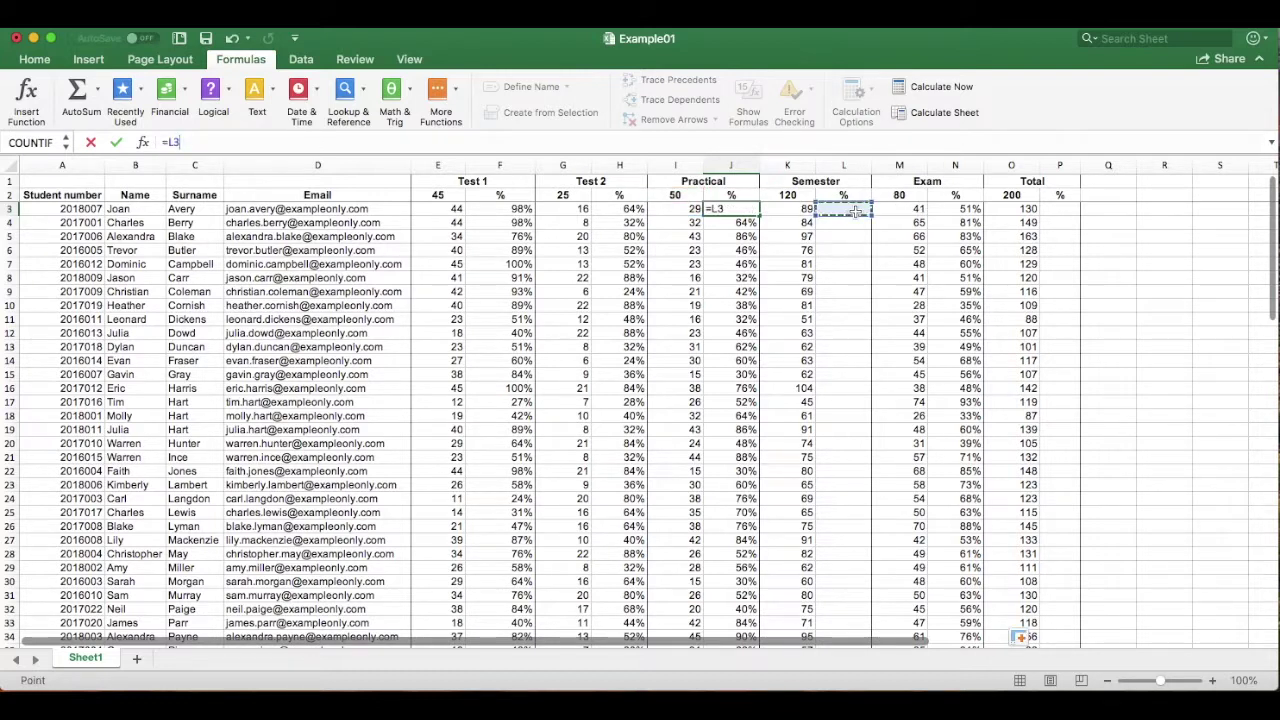
key(Escape)
click(843, 211)
click(181, 142)
key(super+v)
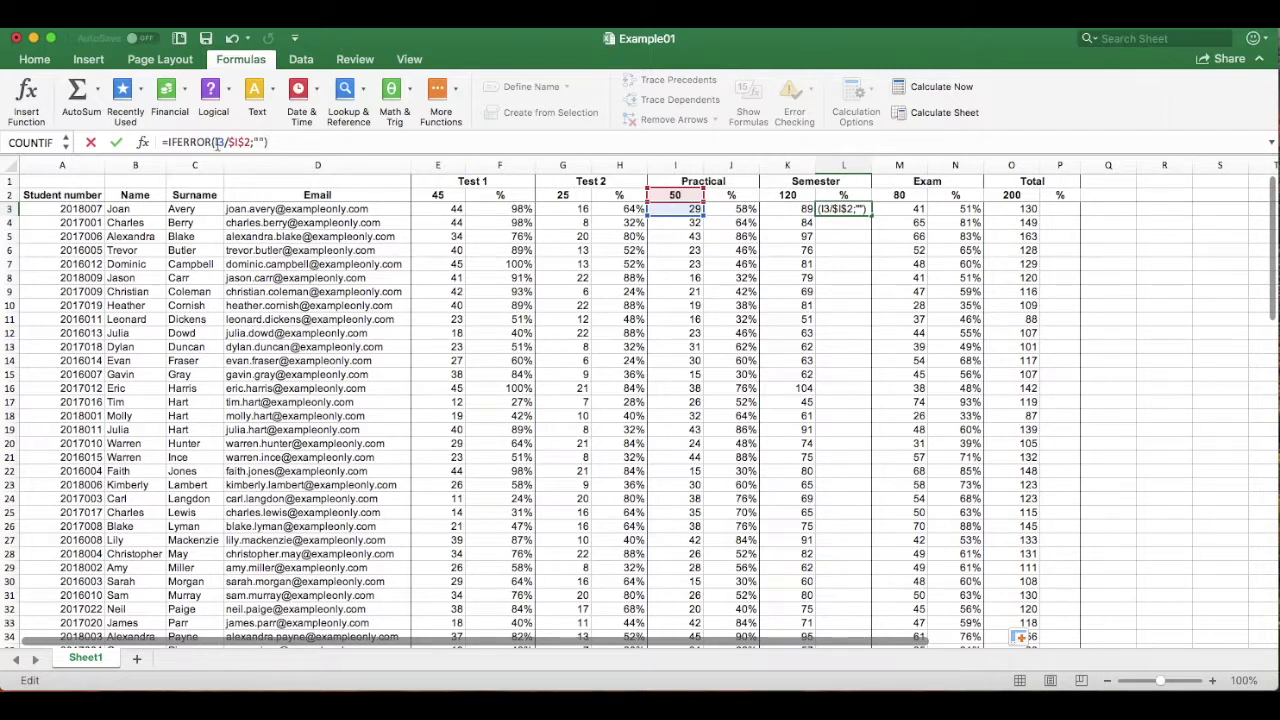
Change the references in L3's formula so it reads =IFERROR(K3/$K$2;"").
drag(213, 142, 218, 142)
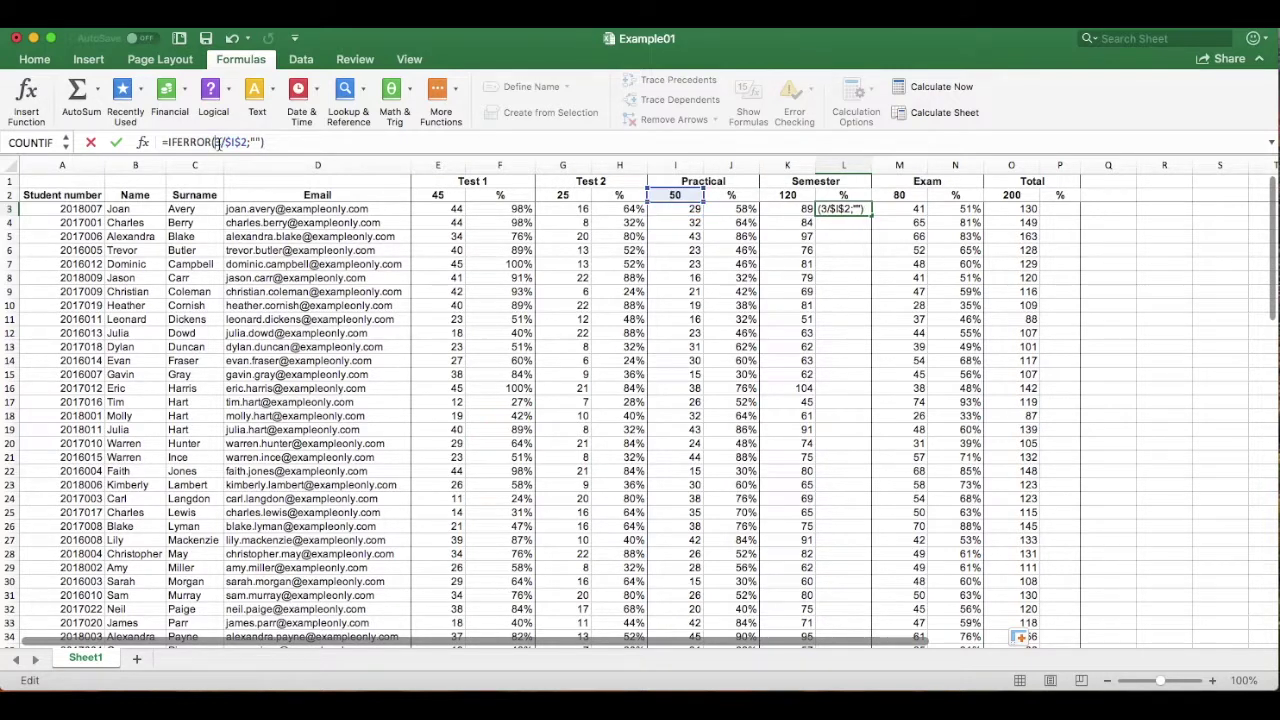
text(K)
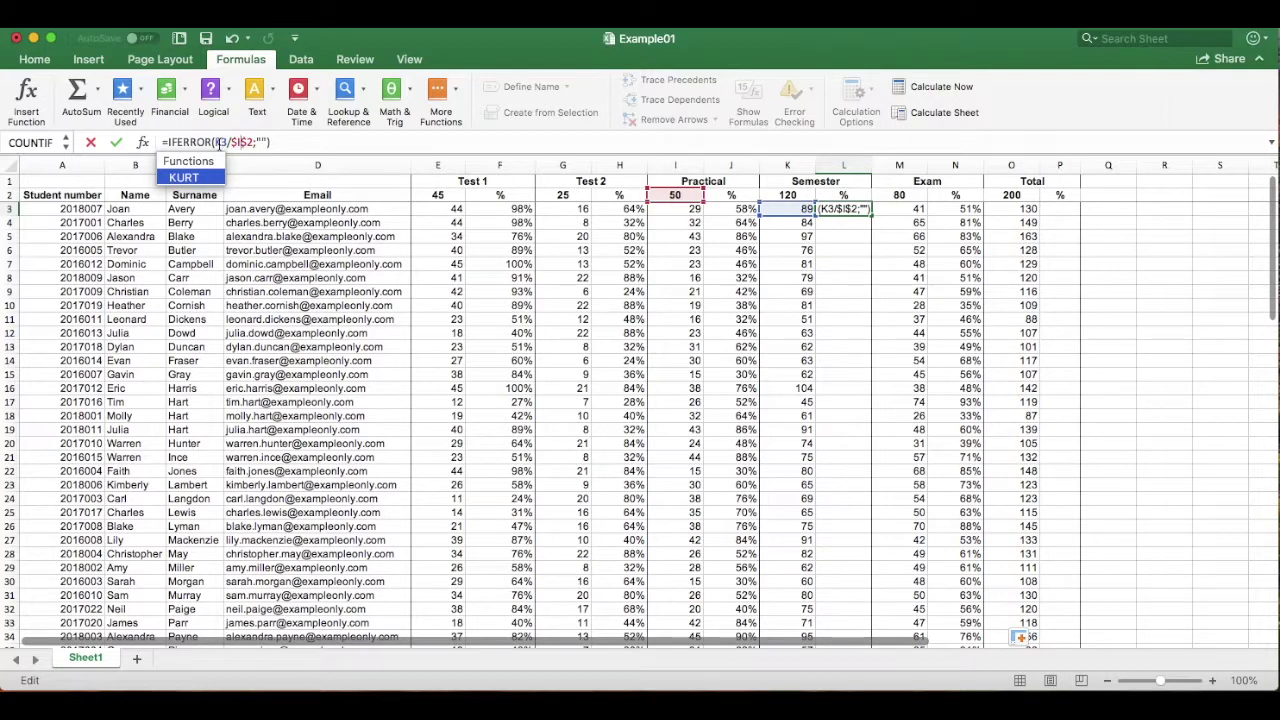
key(Right)
key(Right)
key(Right)
key(Right)
key(BackSpace)
text(K)
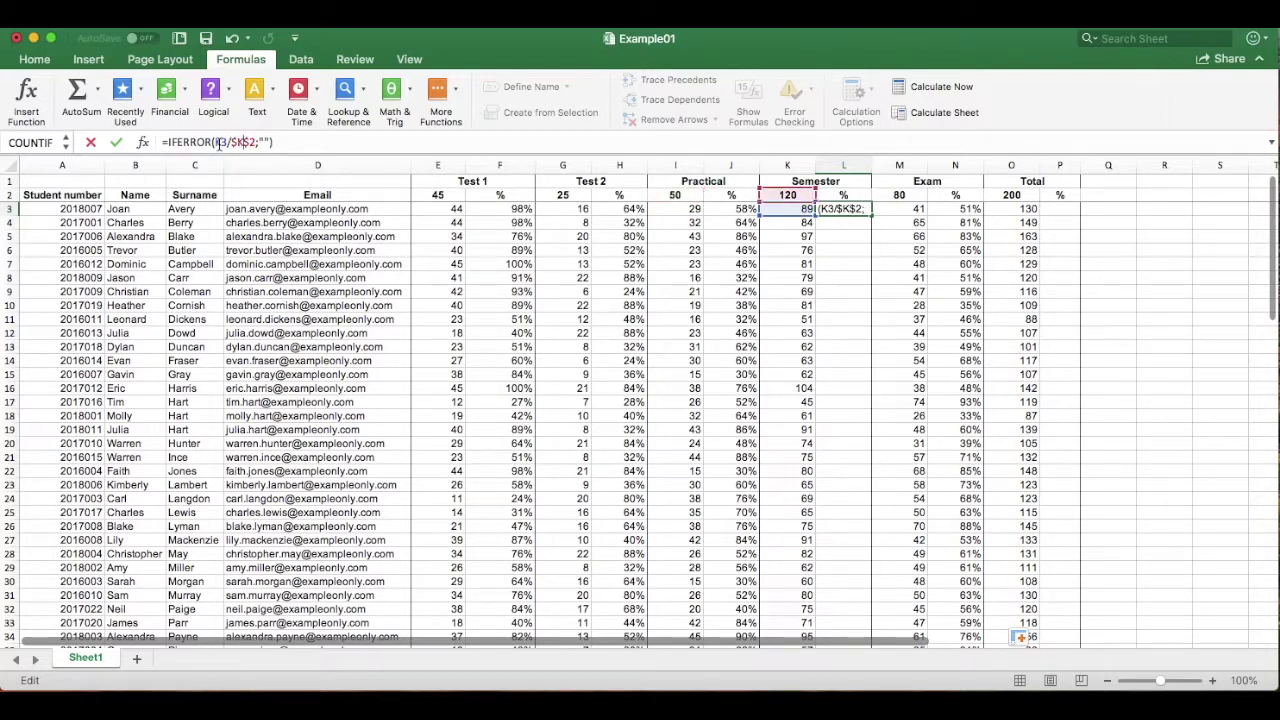
key(Return)
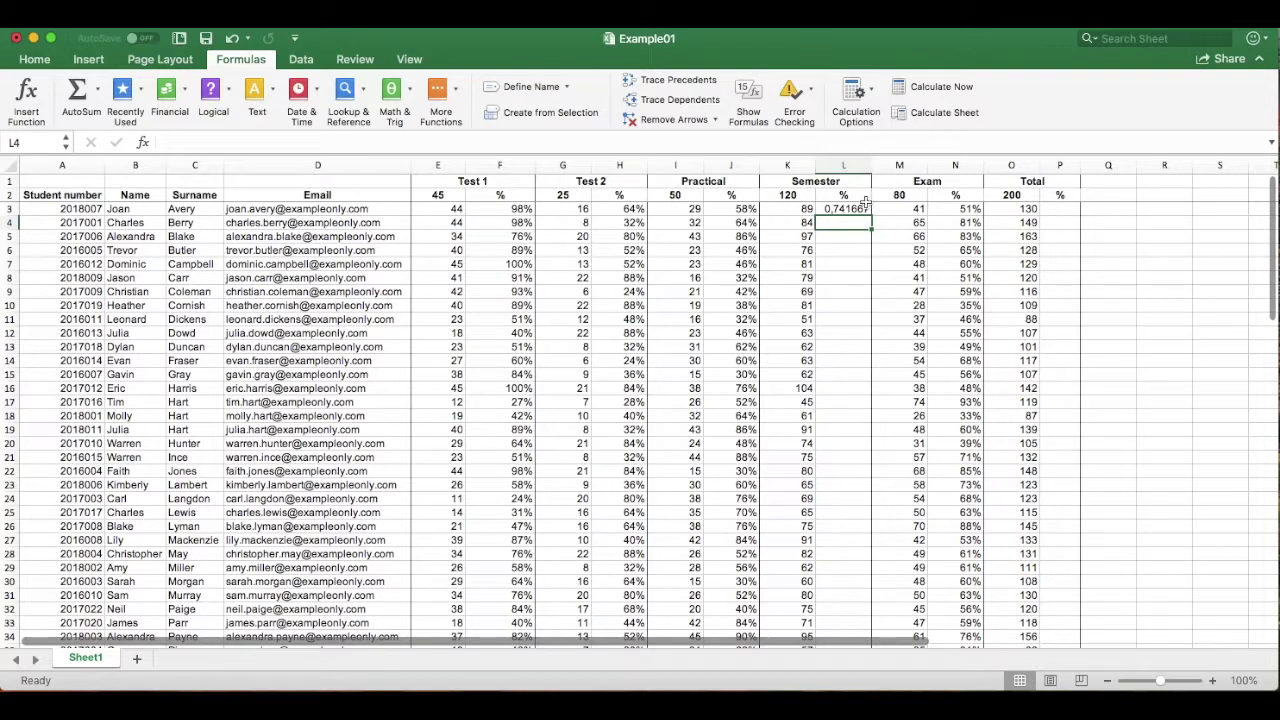
Format the first student's Semester percentage in L3 as a Percentage with 0 decimal places.
click(847, 208)
right_click(847, 208)
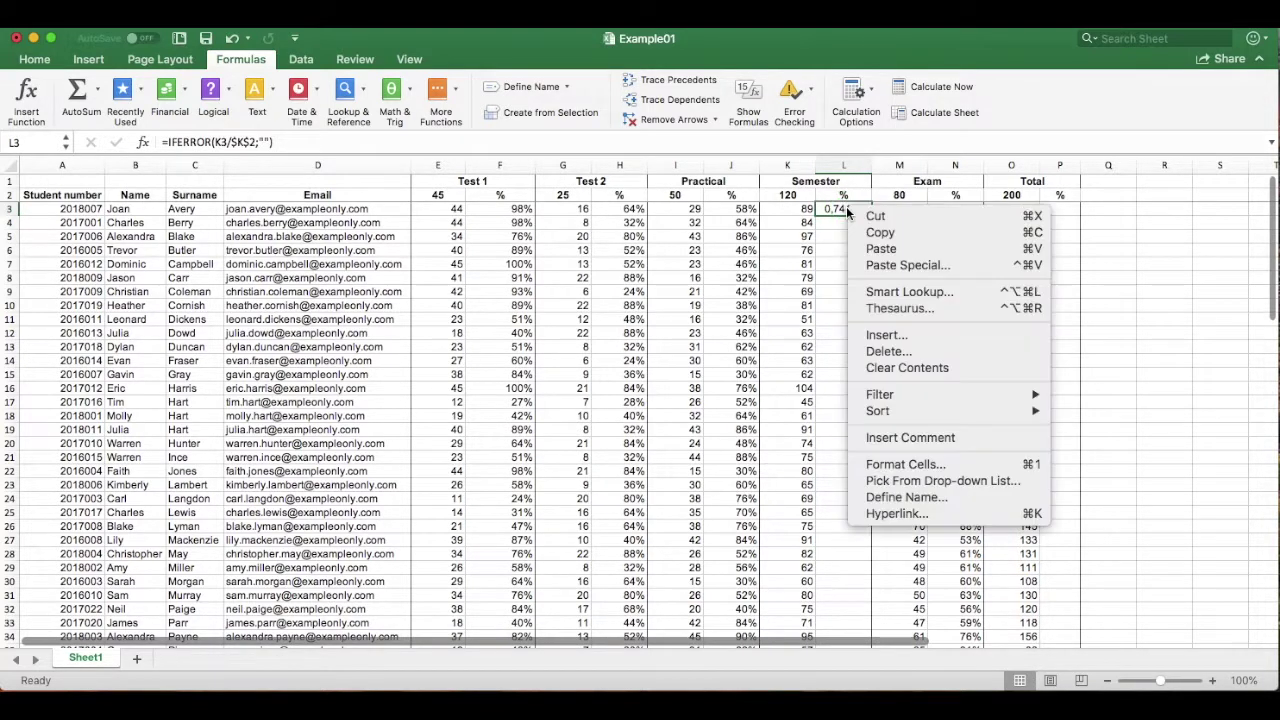
click(949, 465)
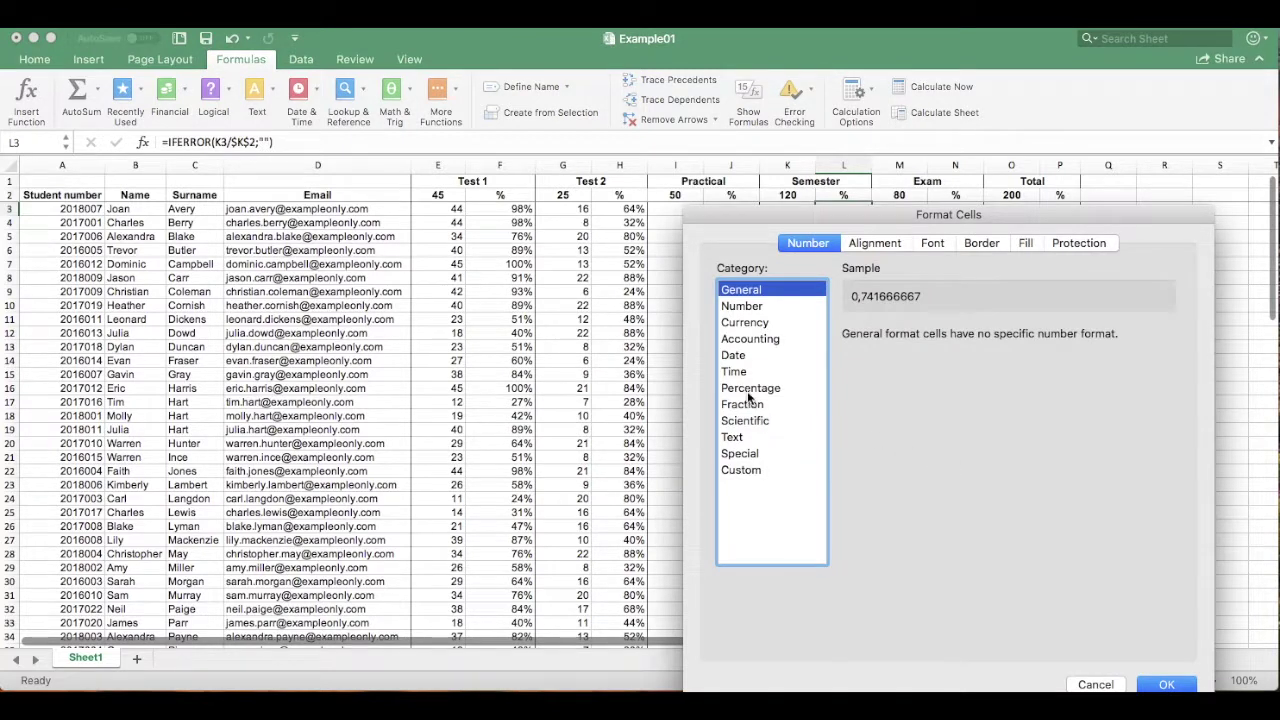
click(750, 388)
click(971, 339)
click(971, 339)
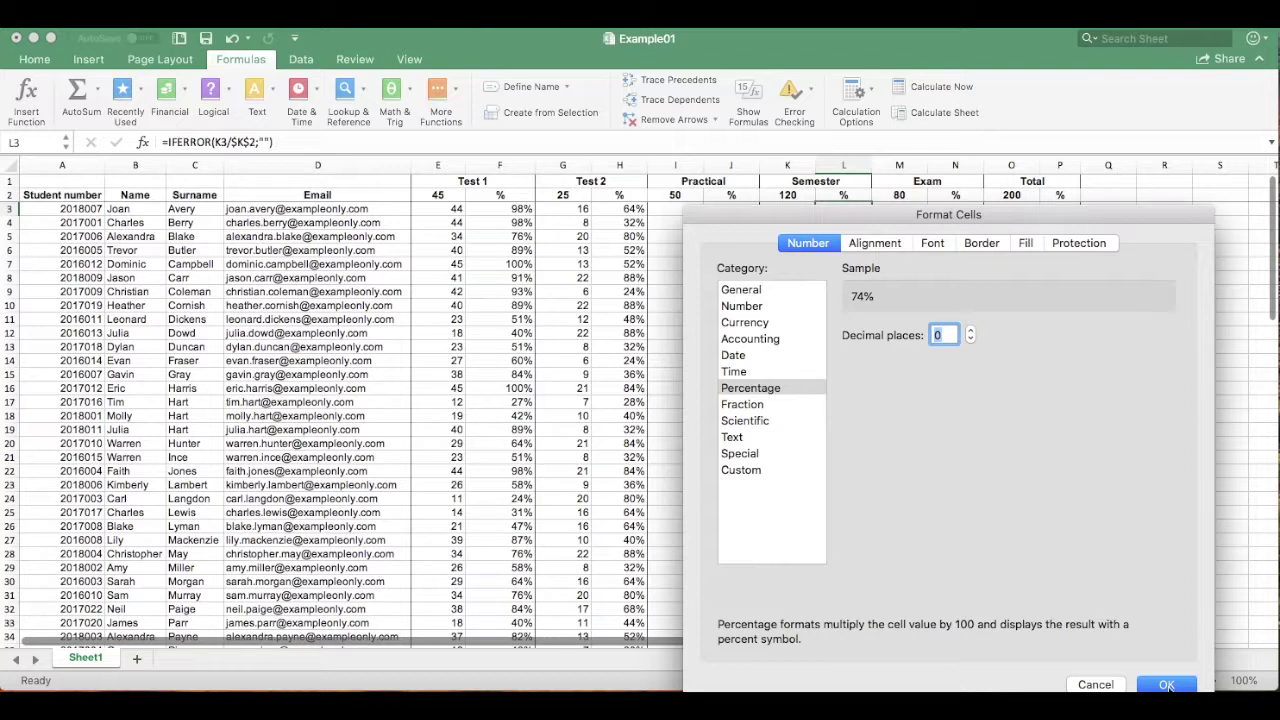
click(1166, 686)
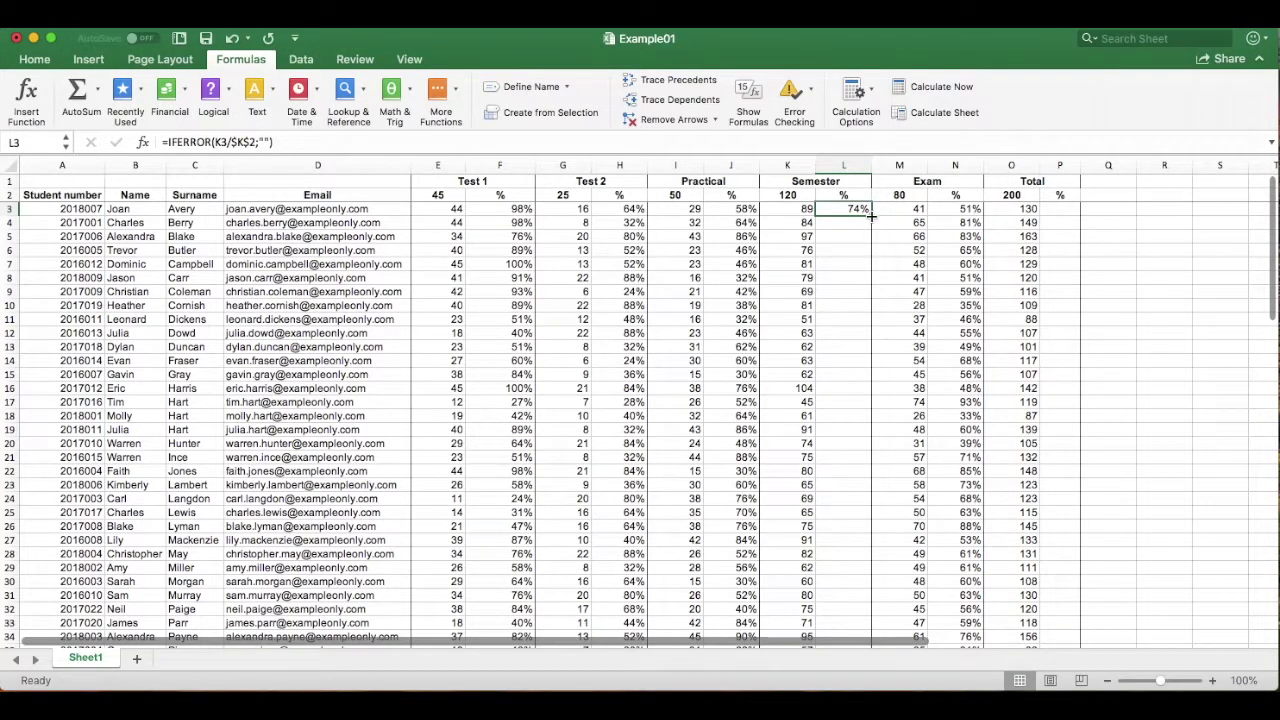
Fill the Semester percentage formula from L3 down through row 52.
drag(871, 216, 864, 626)
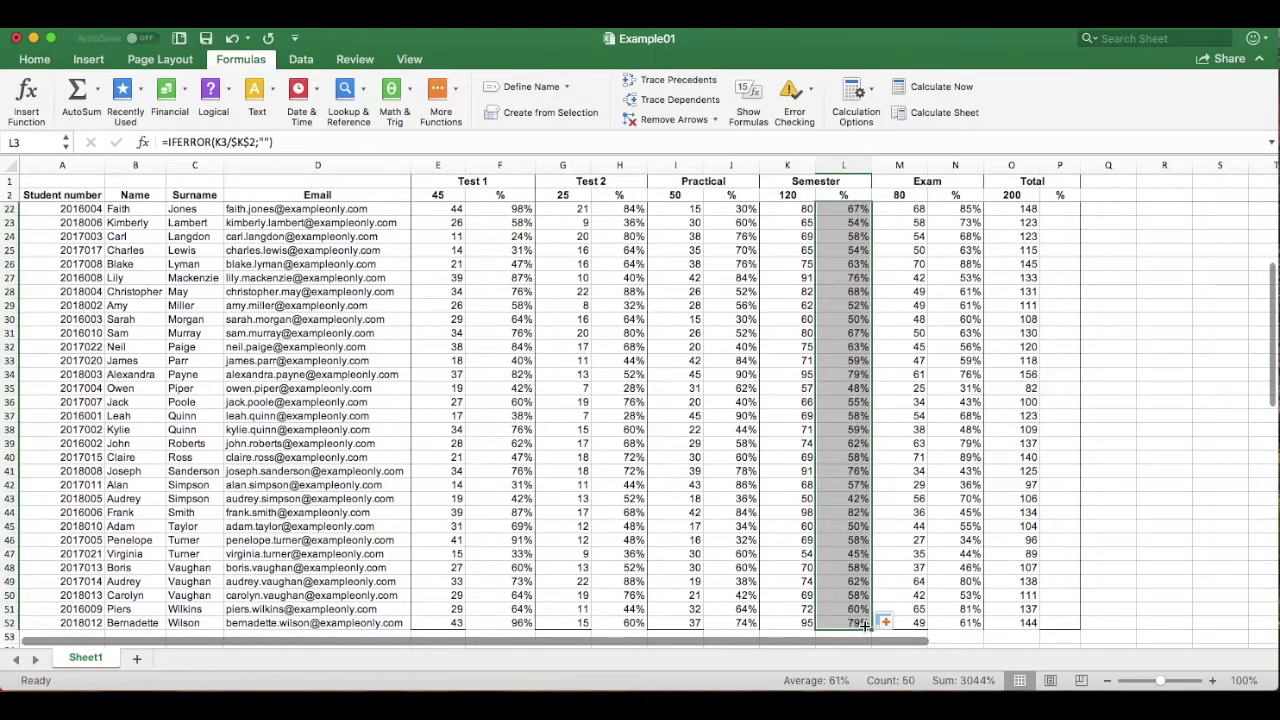
scroll(889, 386, up, 5)
scroll(889, 386, up, 2)
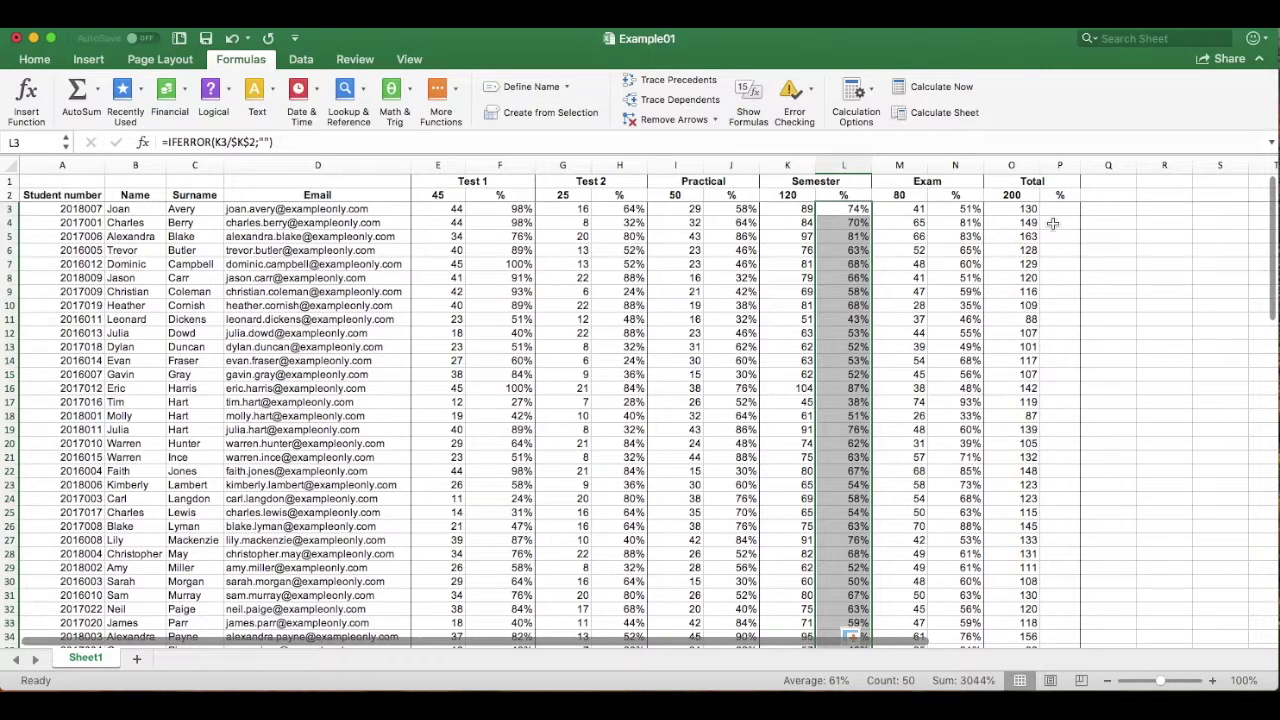
Copy the Exam percentage cell N3 into the Total percentage cell P3.
click(956, 209)
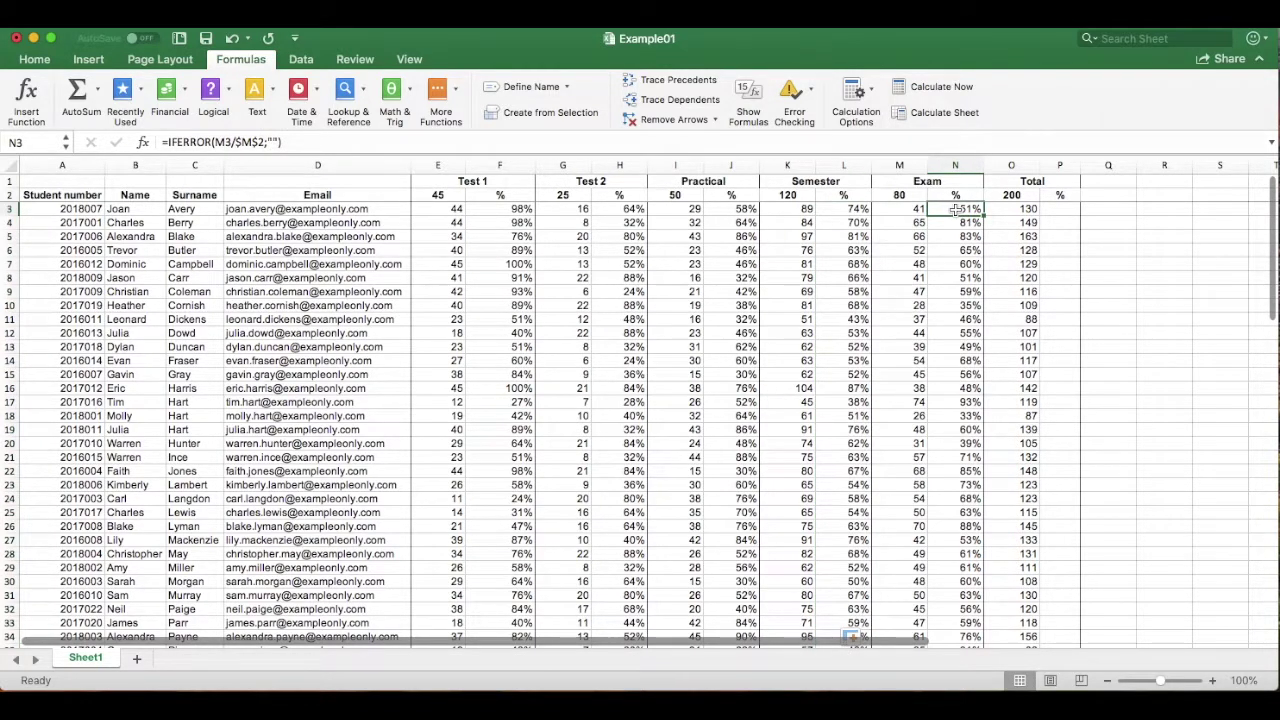
key(super+c)
click(1069, 208)
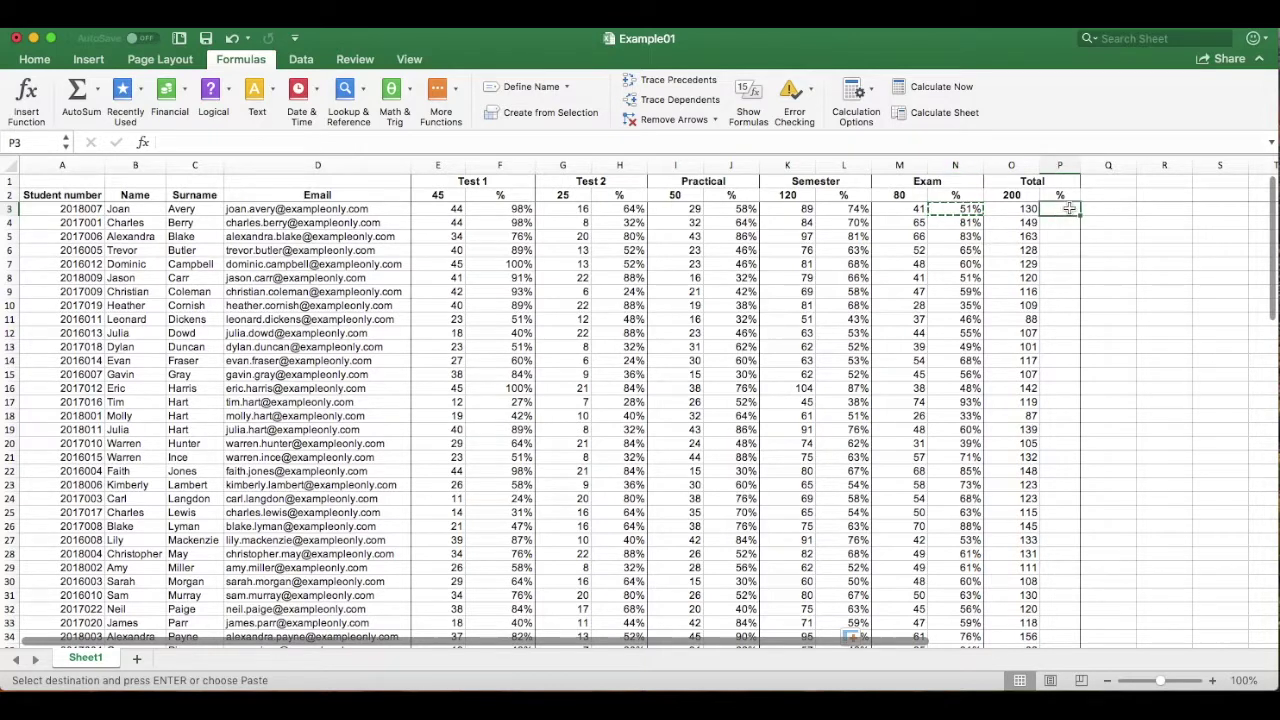
key(super+v)
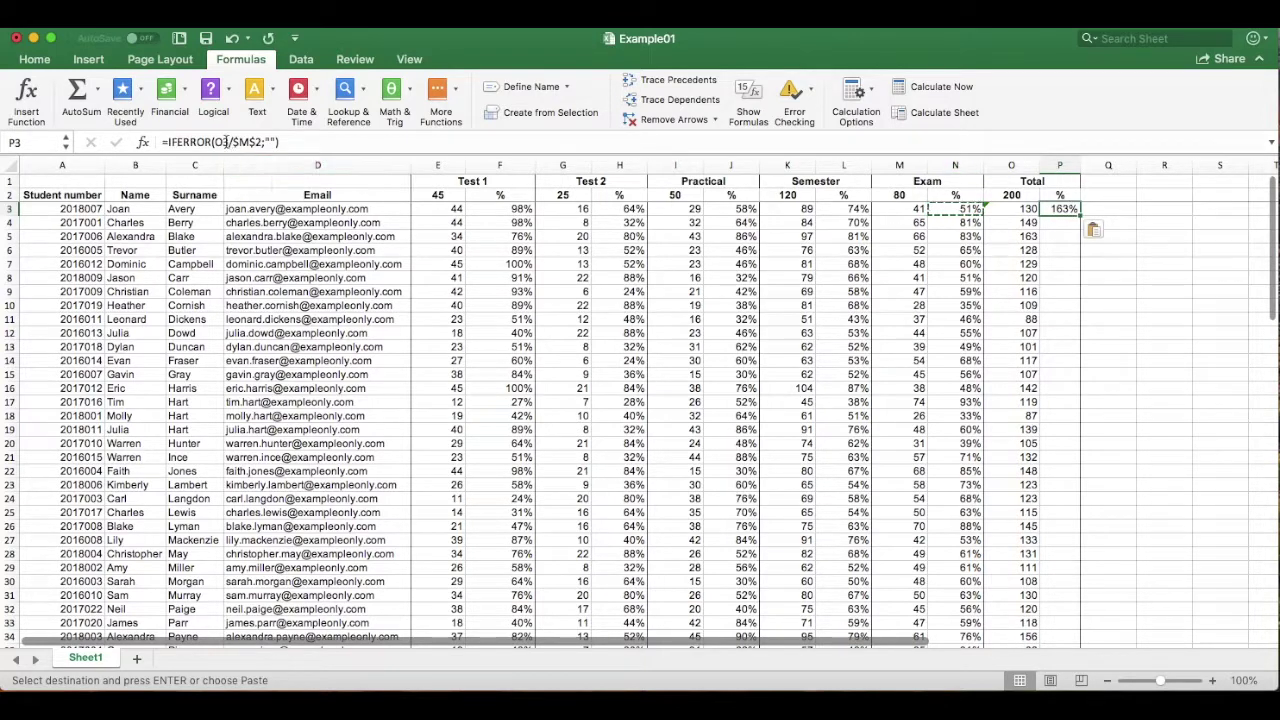
Change the divisor reference in P3's formula so it reads =IFERROR(O3/$O$2;"").
click(225, 142)
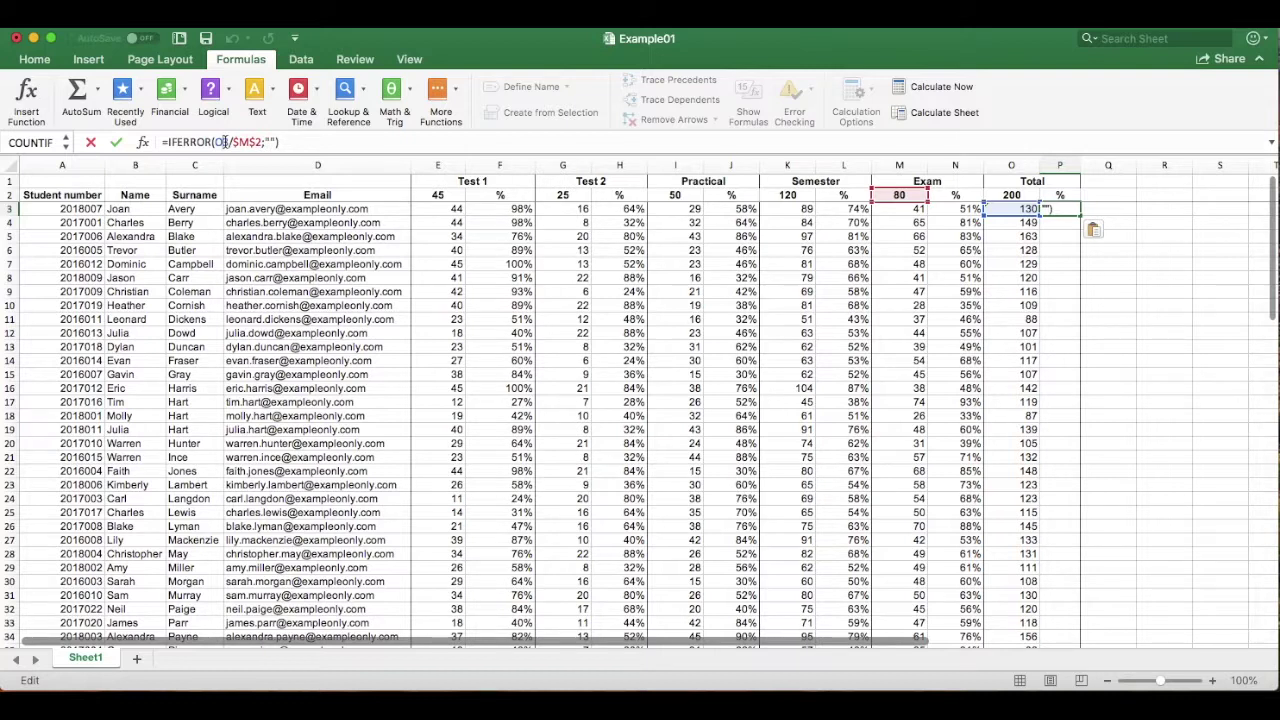
key(Right)
key(Right)
key(Right)
key(BackSpace)
text(O)
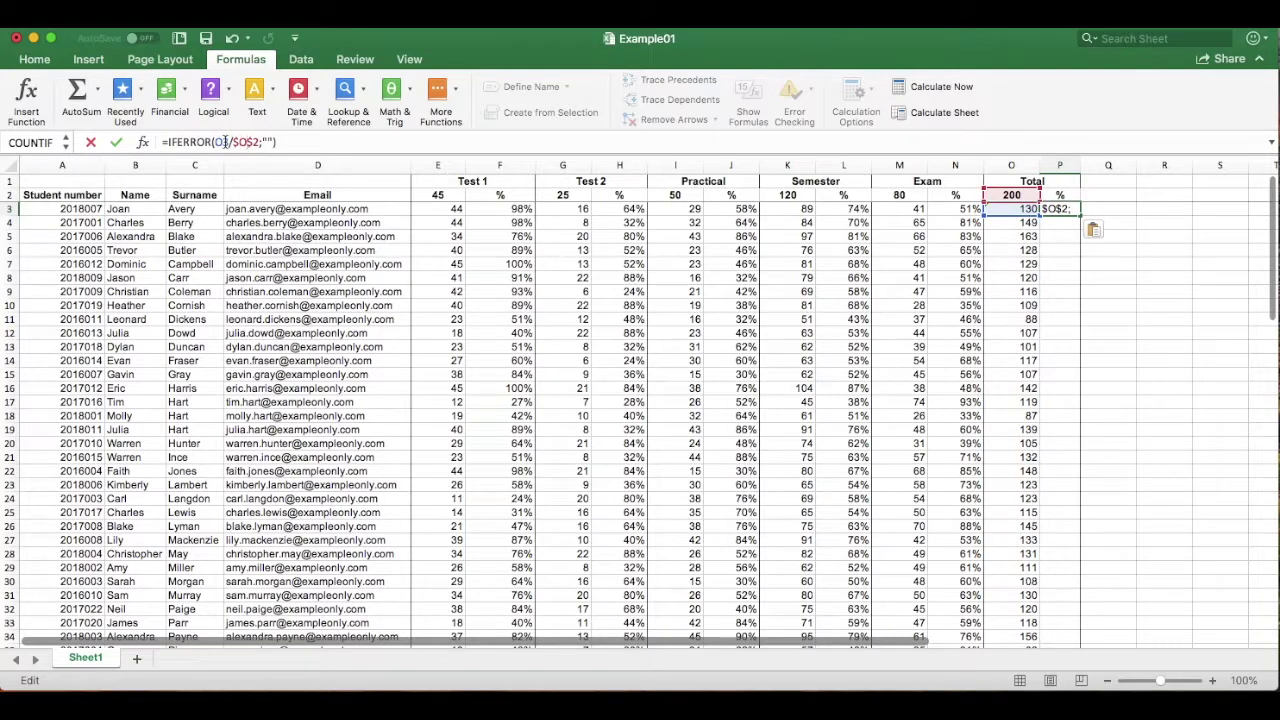
key(Return)
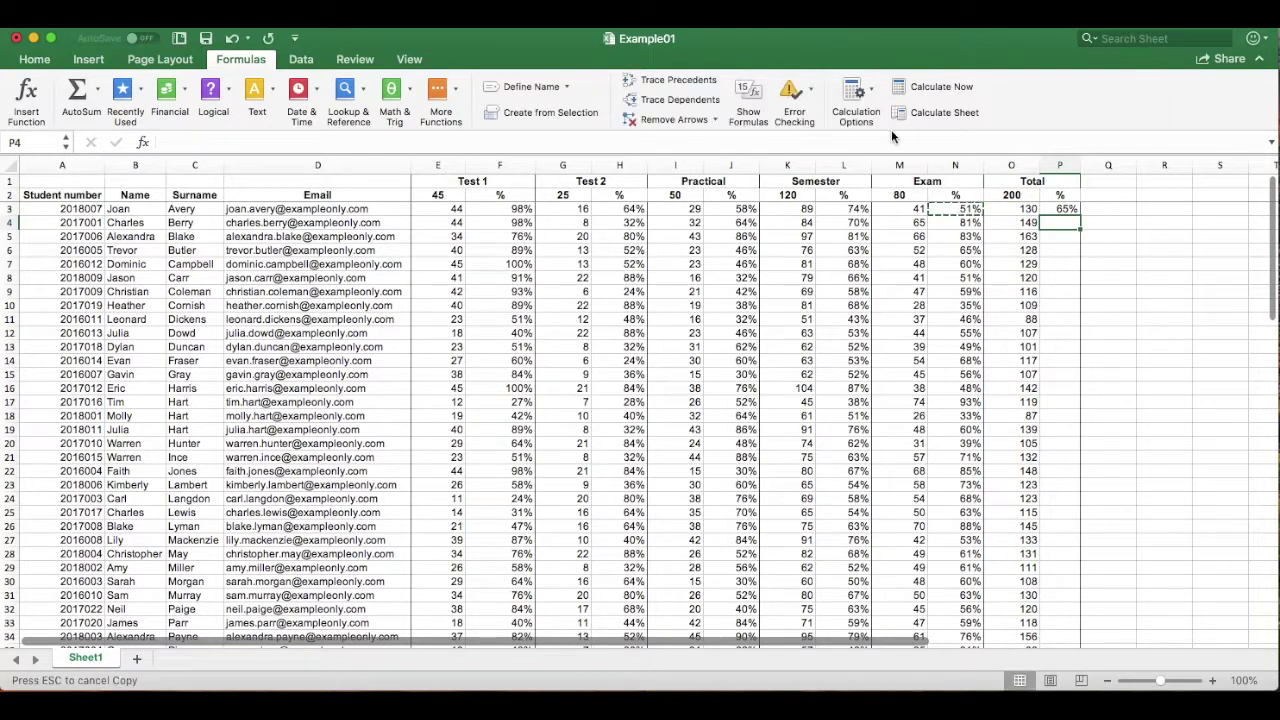
Fill the Total percentage formula from P3 down through row 52.
click(1072, 210)
drag(1080, 216, 1070, 614)
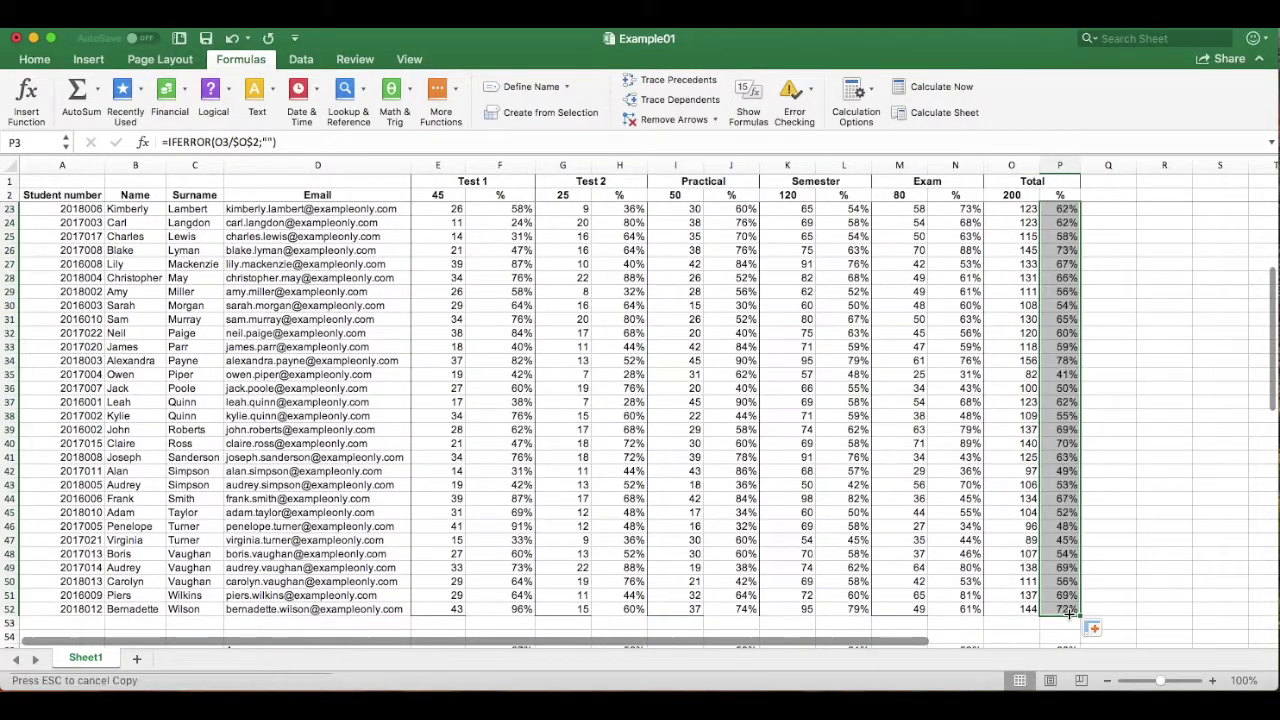
scroll(1123, 523, up, 7)
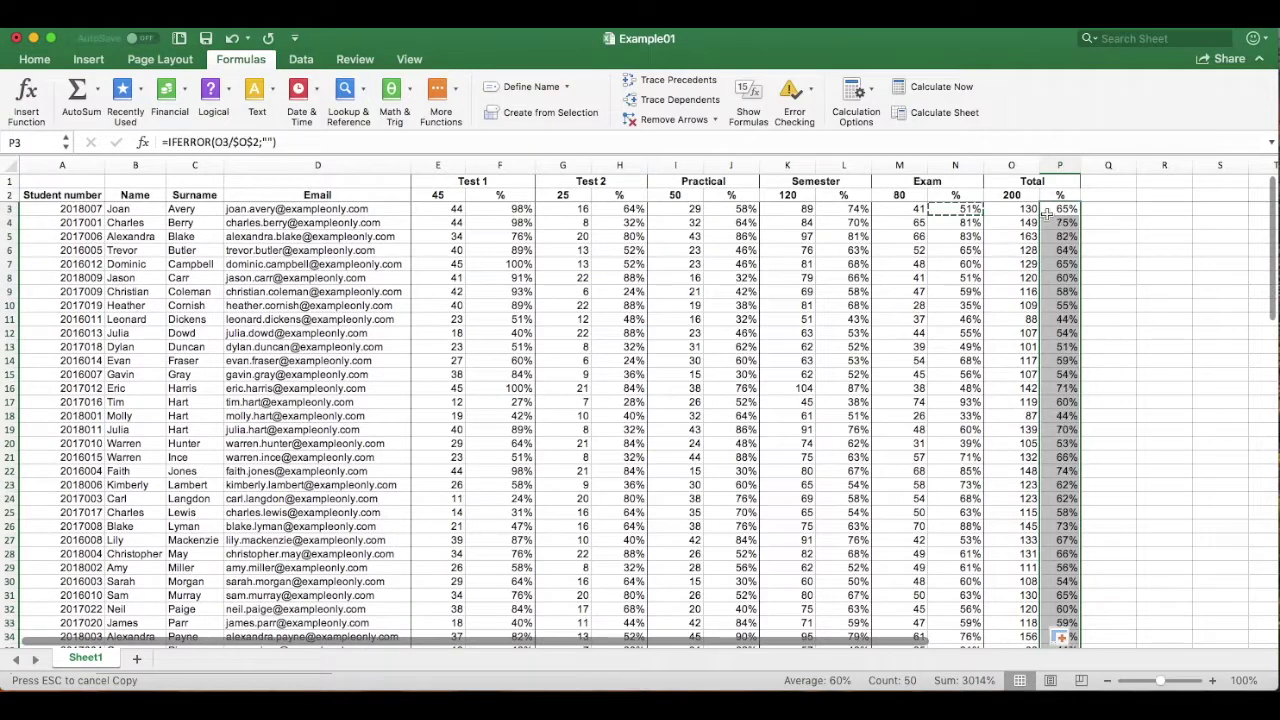